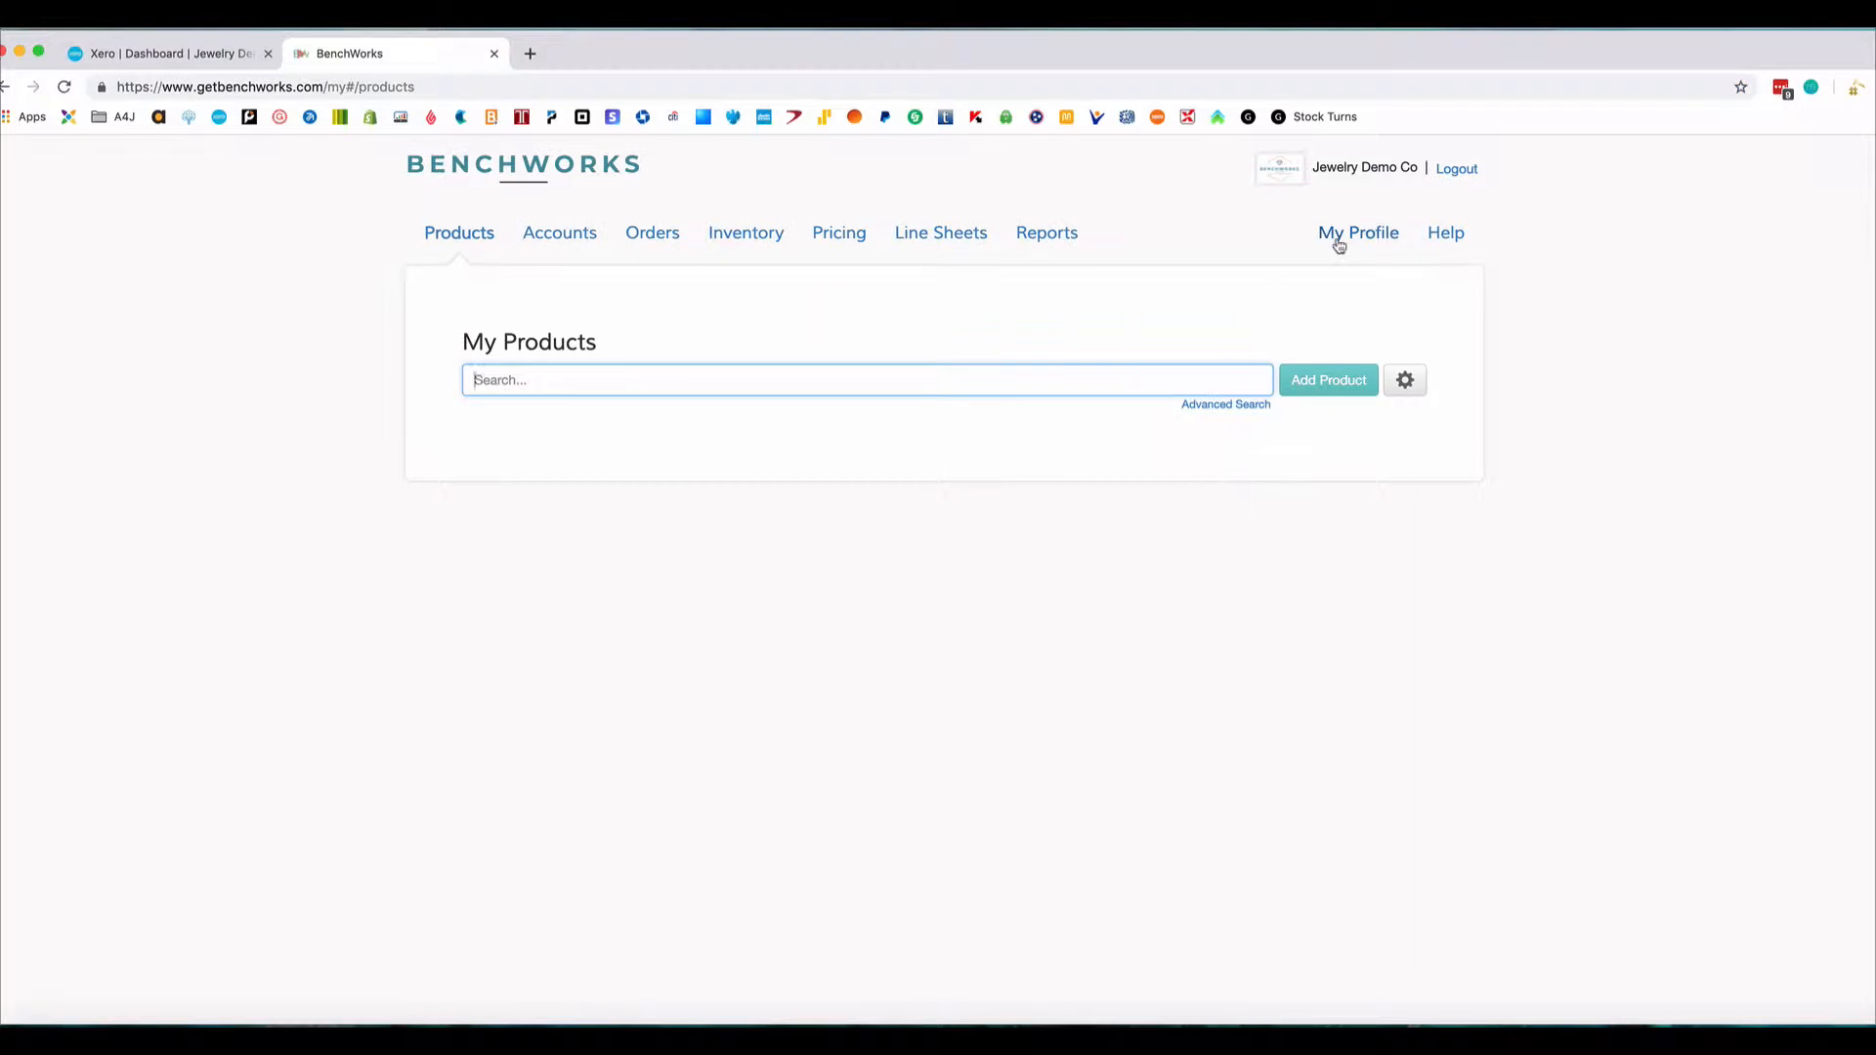
# In the profile's add-on tools, keep the Xero Cost of Goods Sold report on sync option enabled.
pyautogui.click(1336, 236)
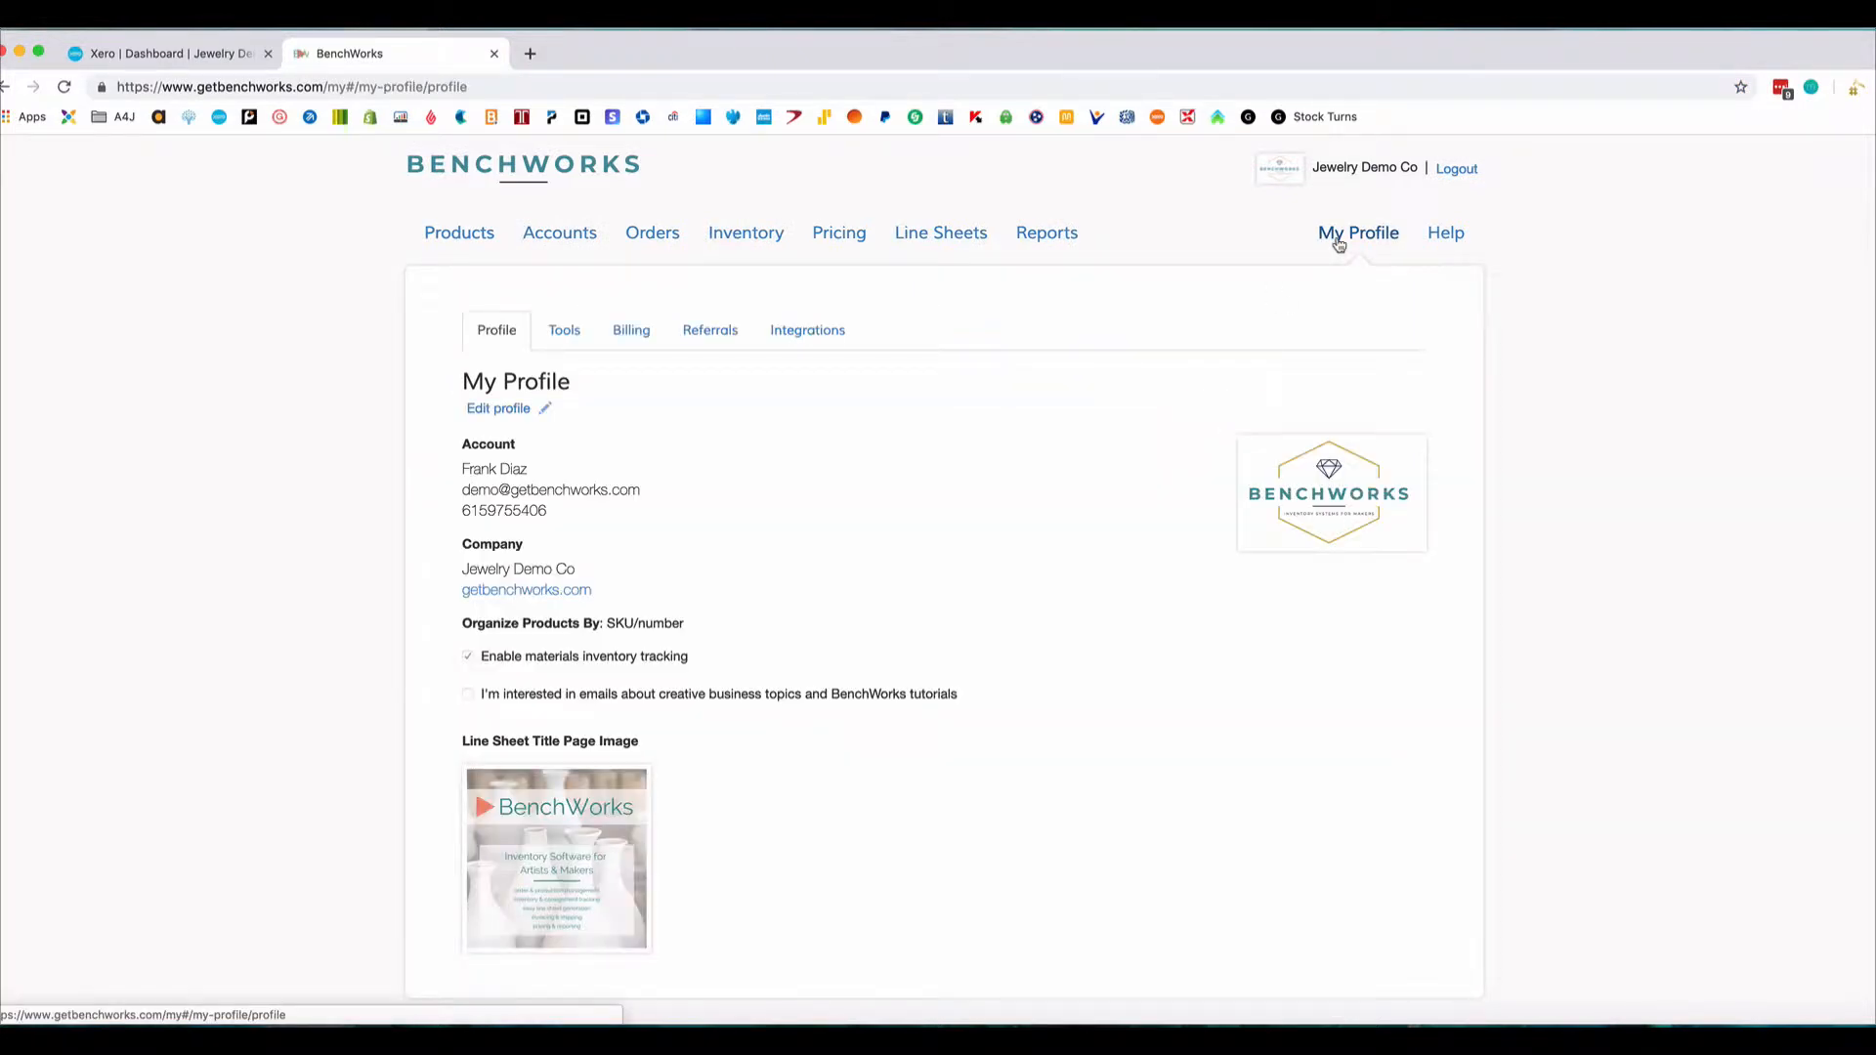
pyautogui.click(564, 332)
pyautogui.scroll(-2, 782, 537)
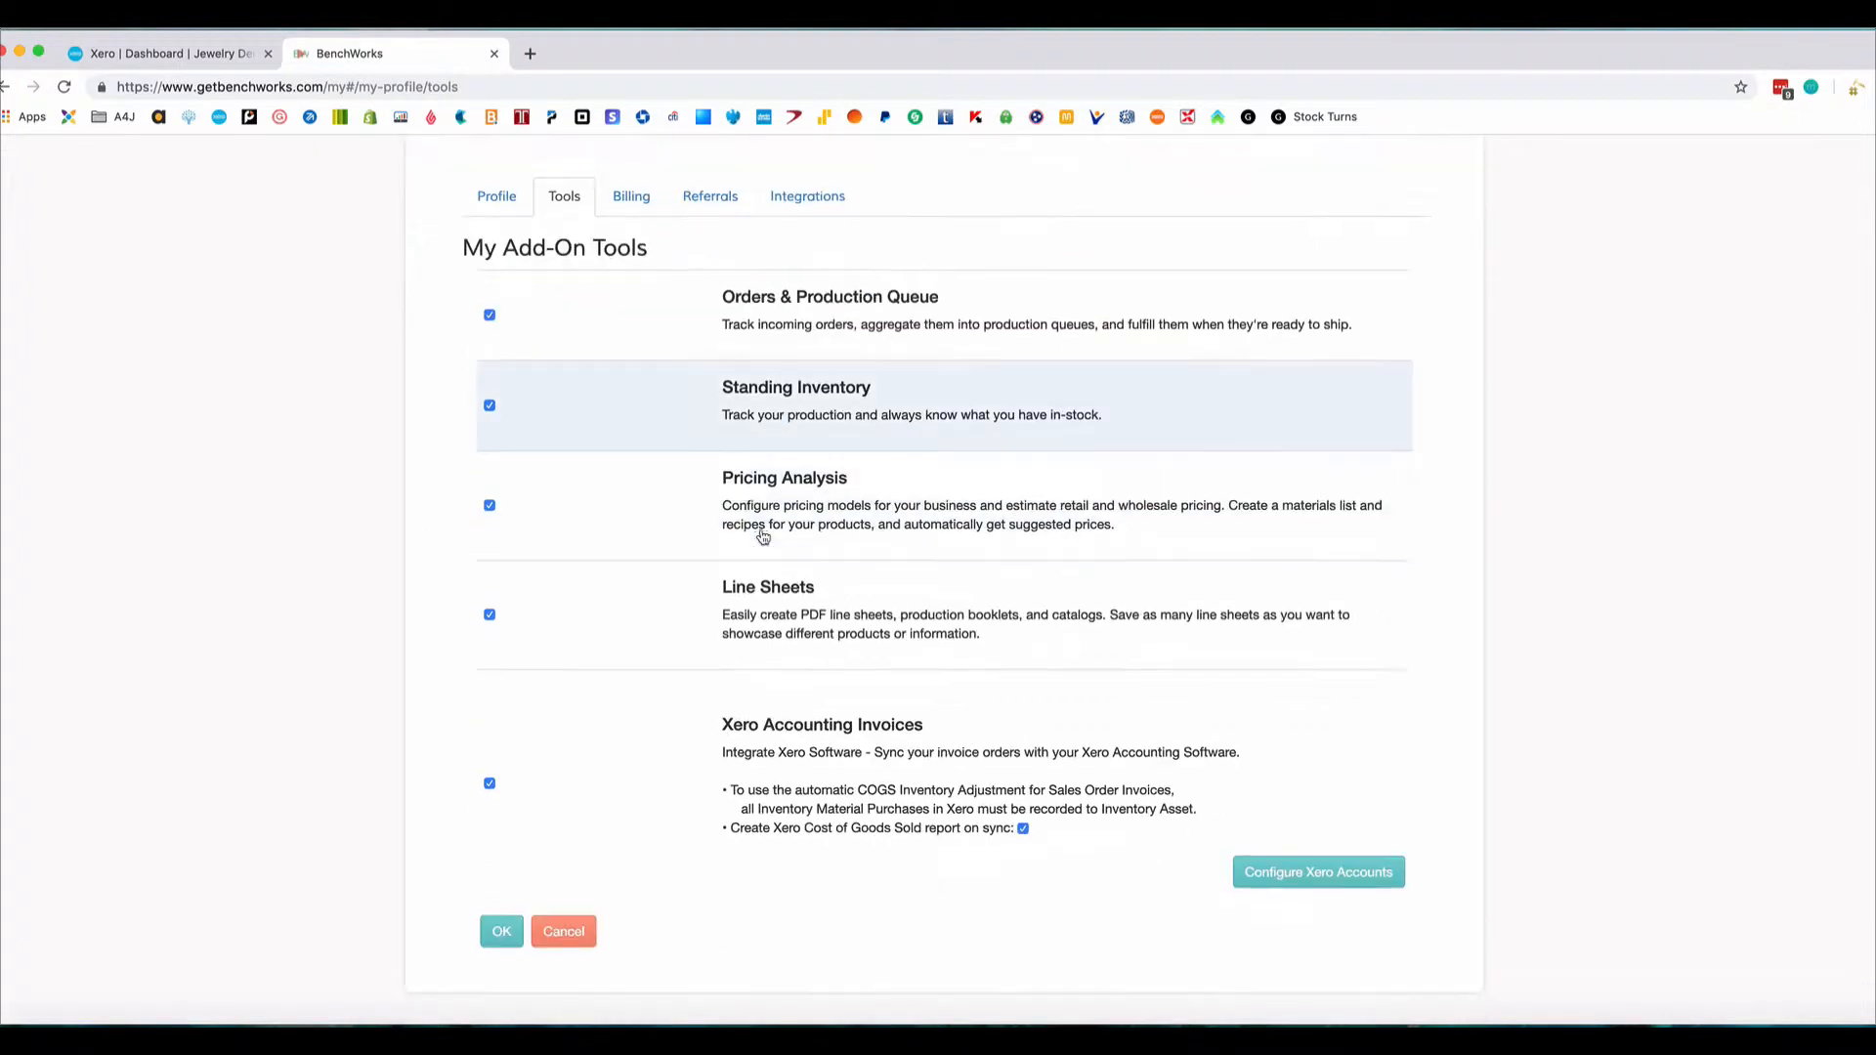
pyautogui.scroll(-2, 825, 833)
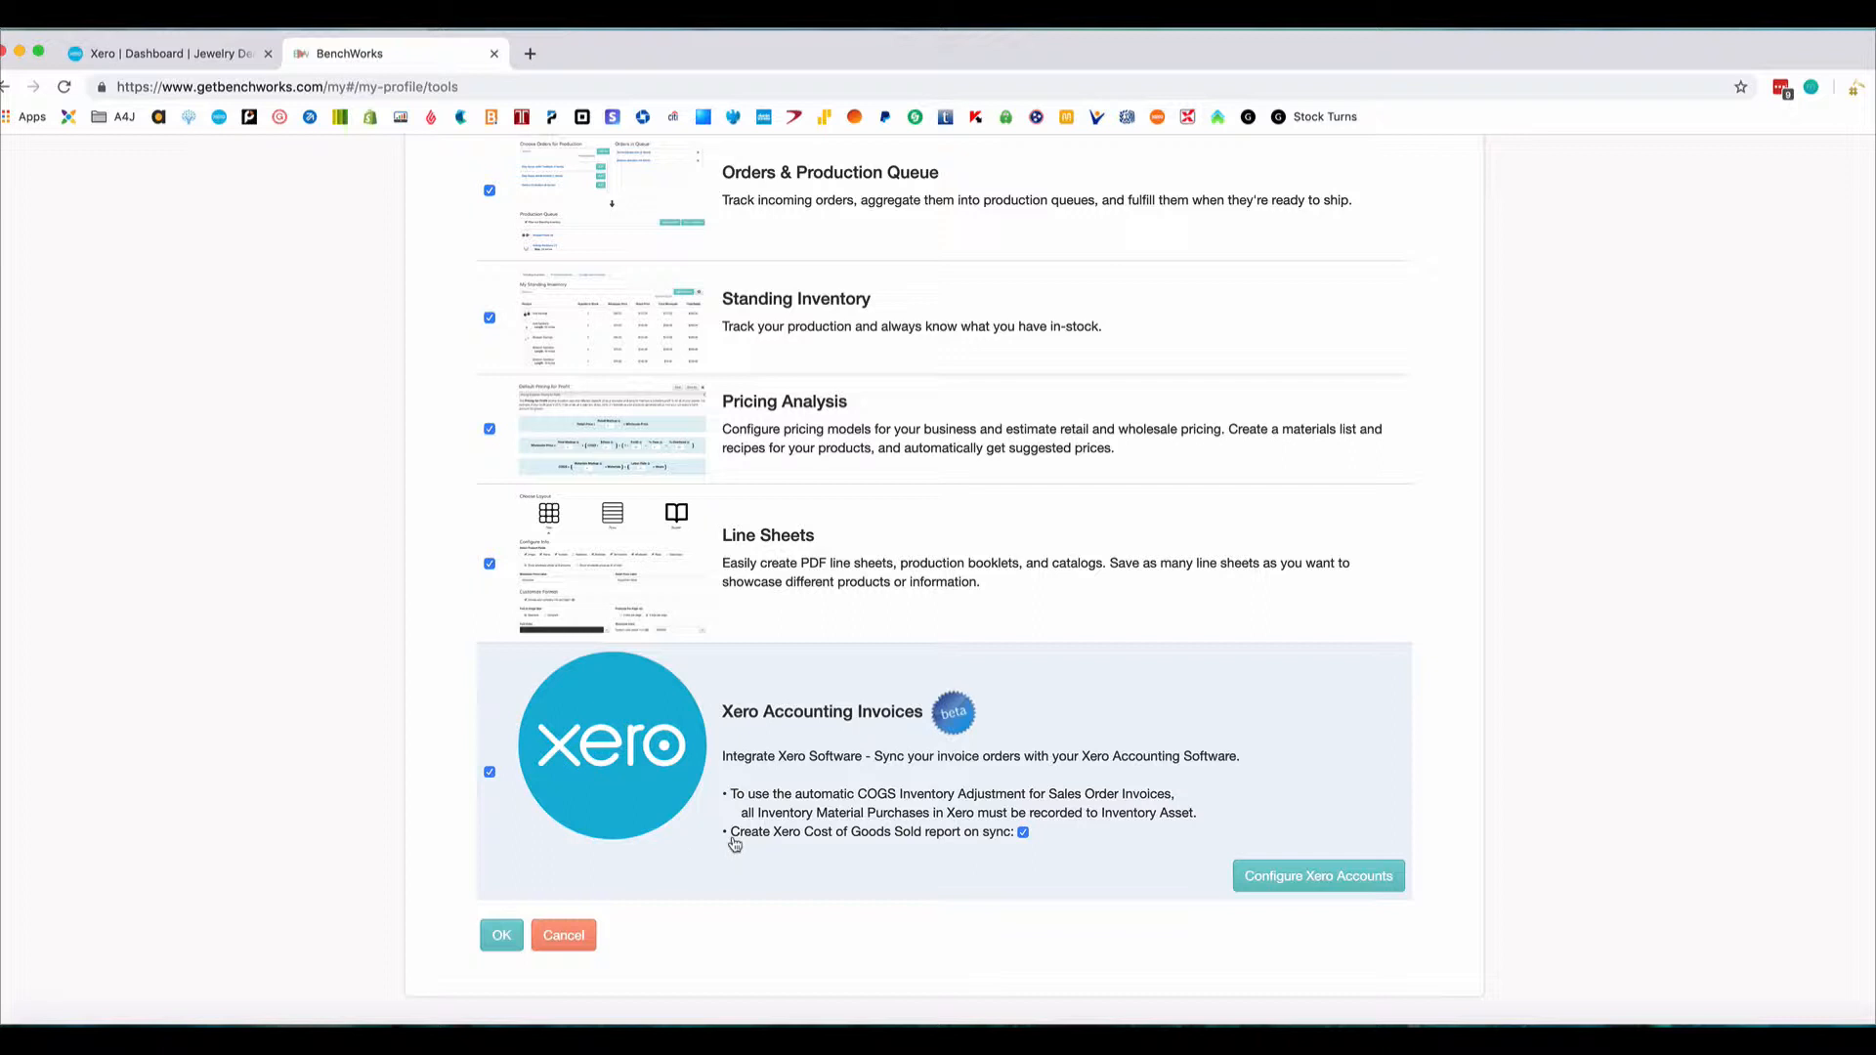
pyautogui.click(1023, 834)
pyautogui.click(1024, 834)
# Review the company profile settings, including materials inventory tracking, and return to the add-on tools.
pyautogui.scroll(3, 1027, 842)
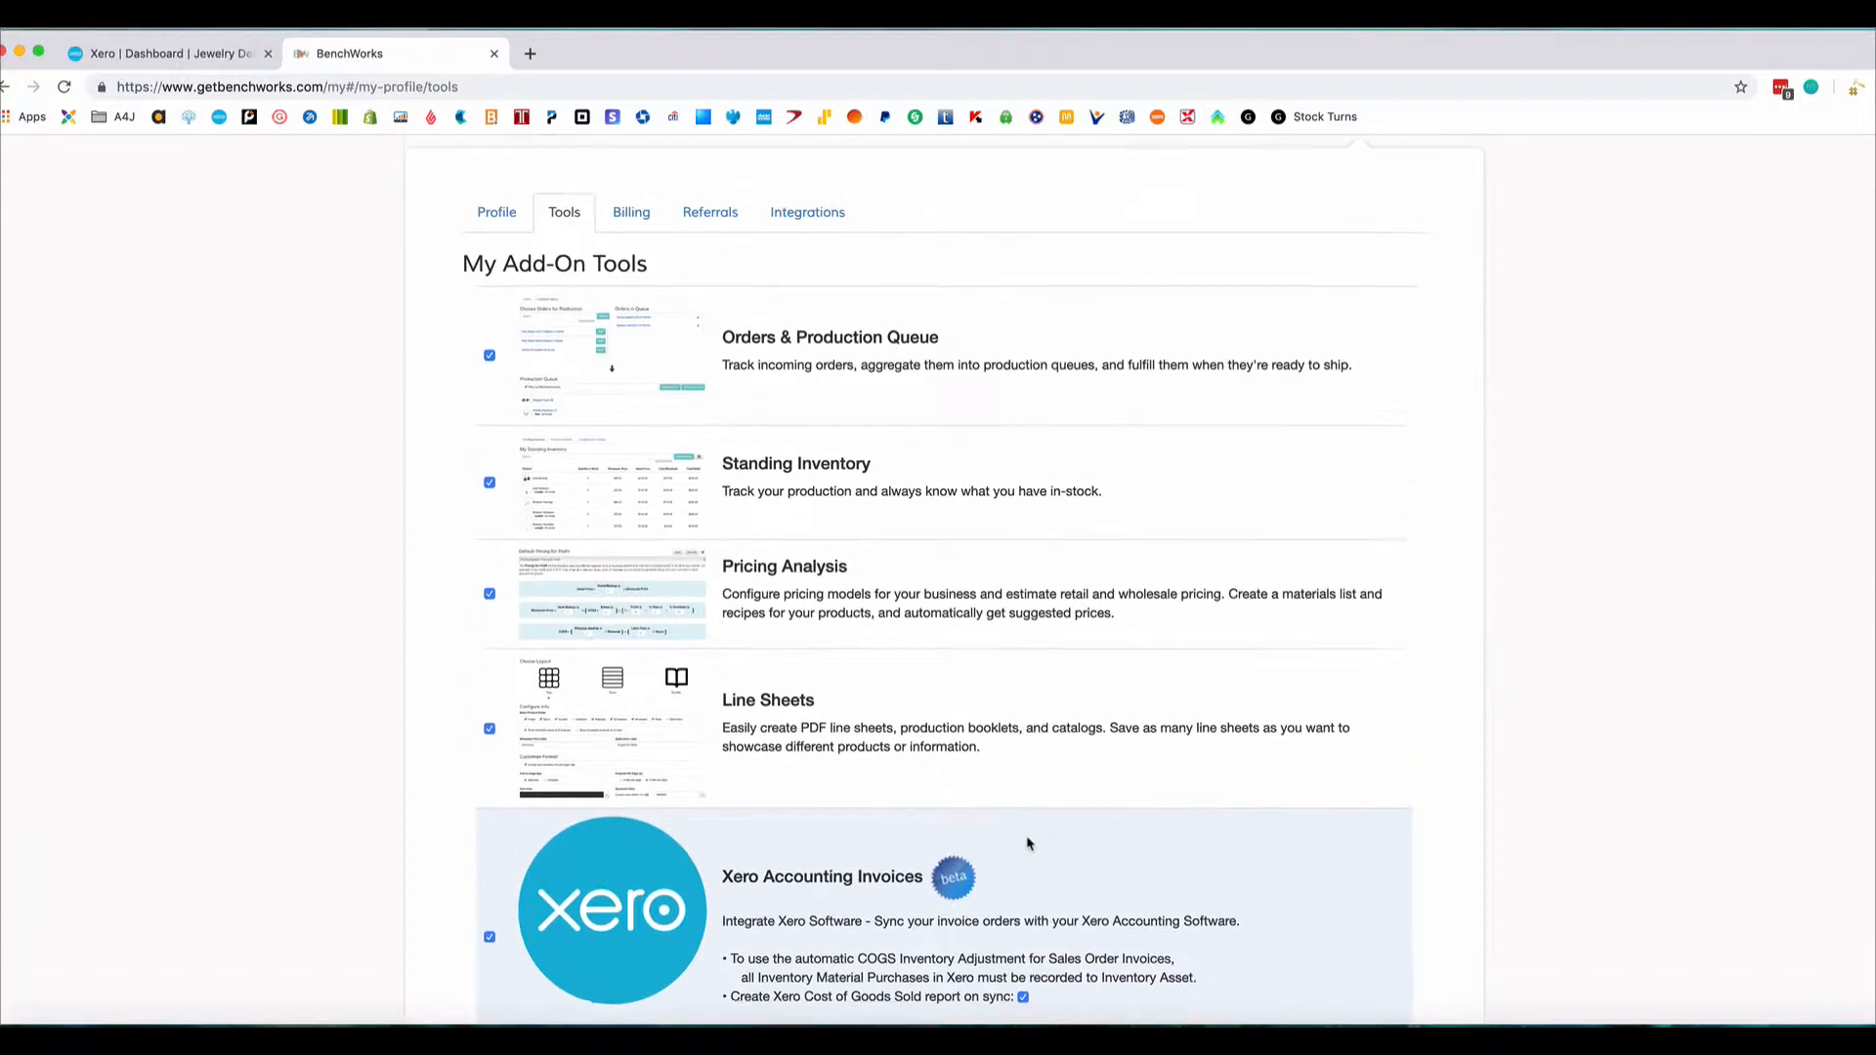
pyautogui.click(494, 209)
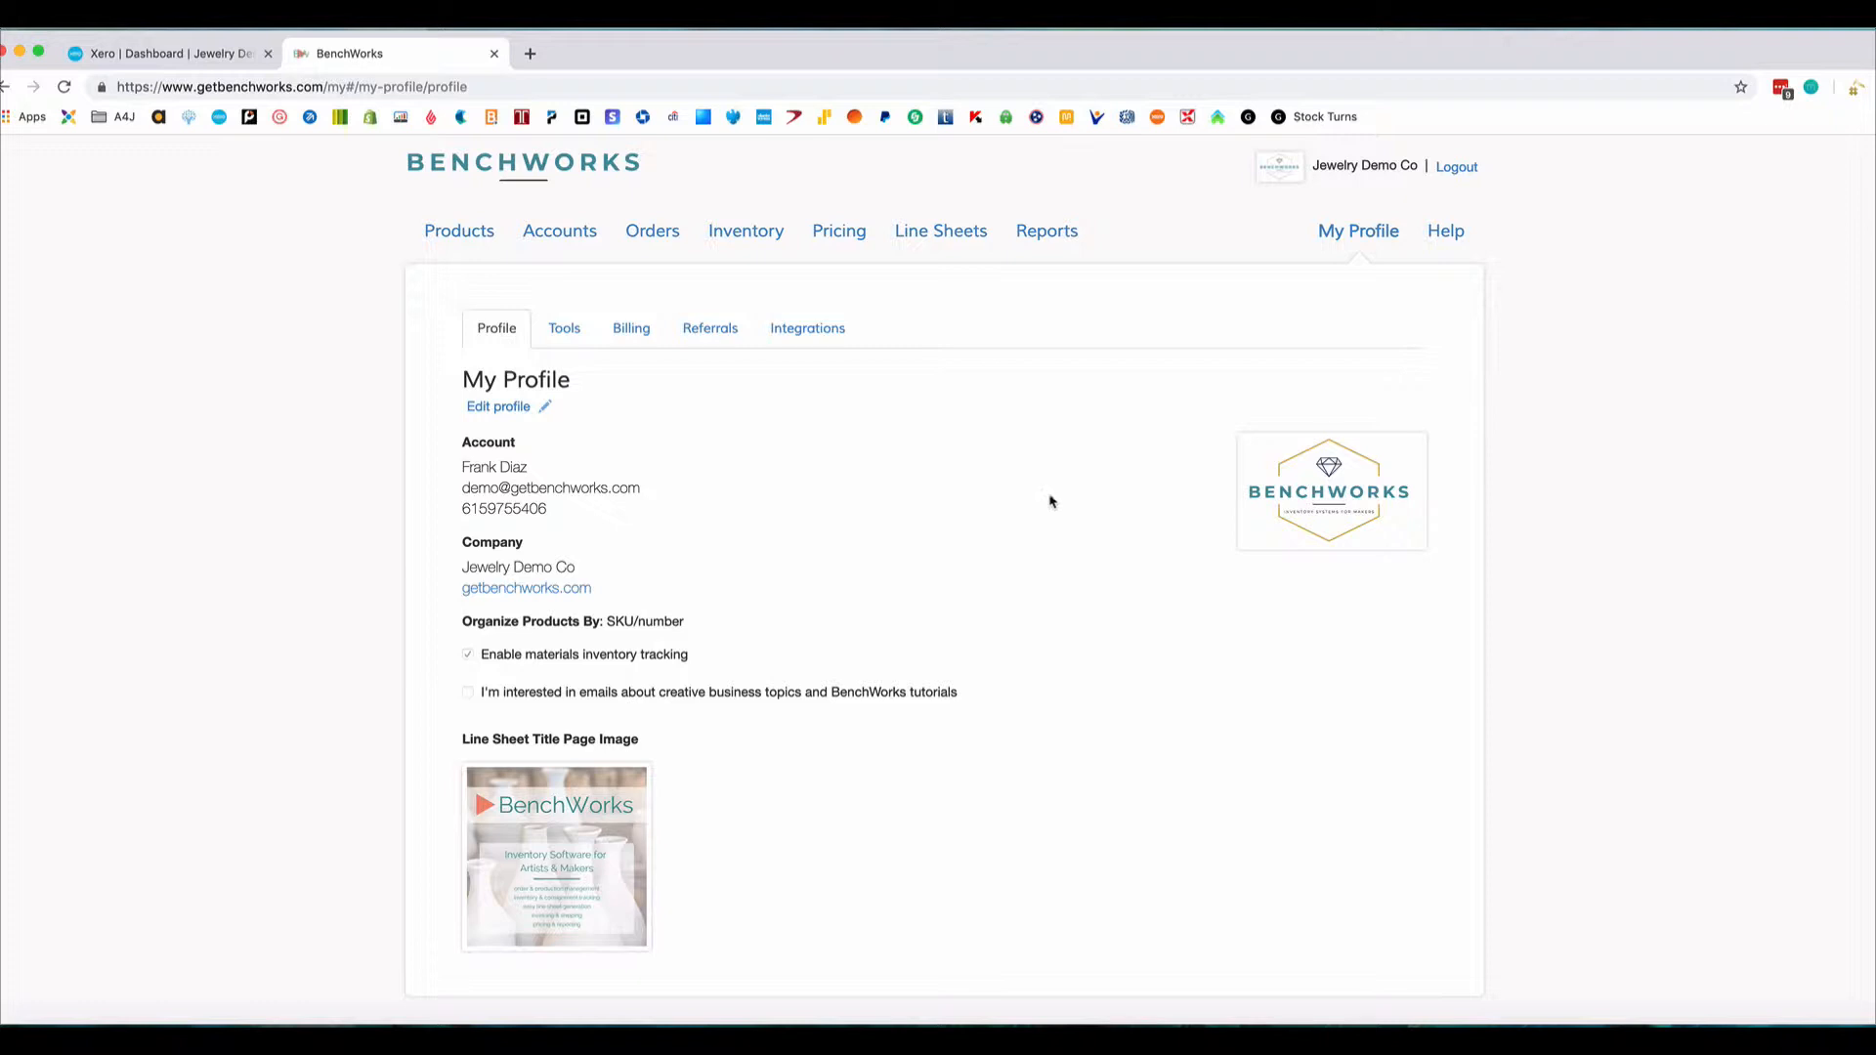
pyautogui.click(556, 328)
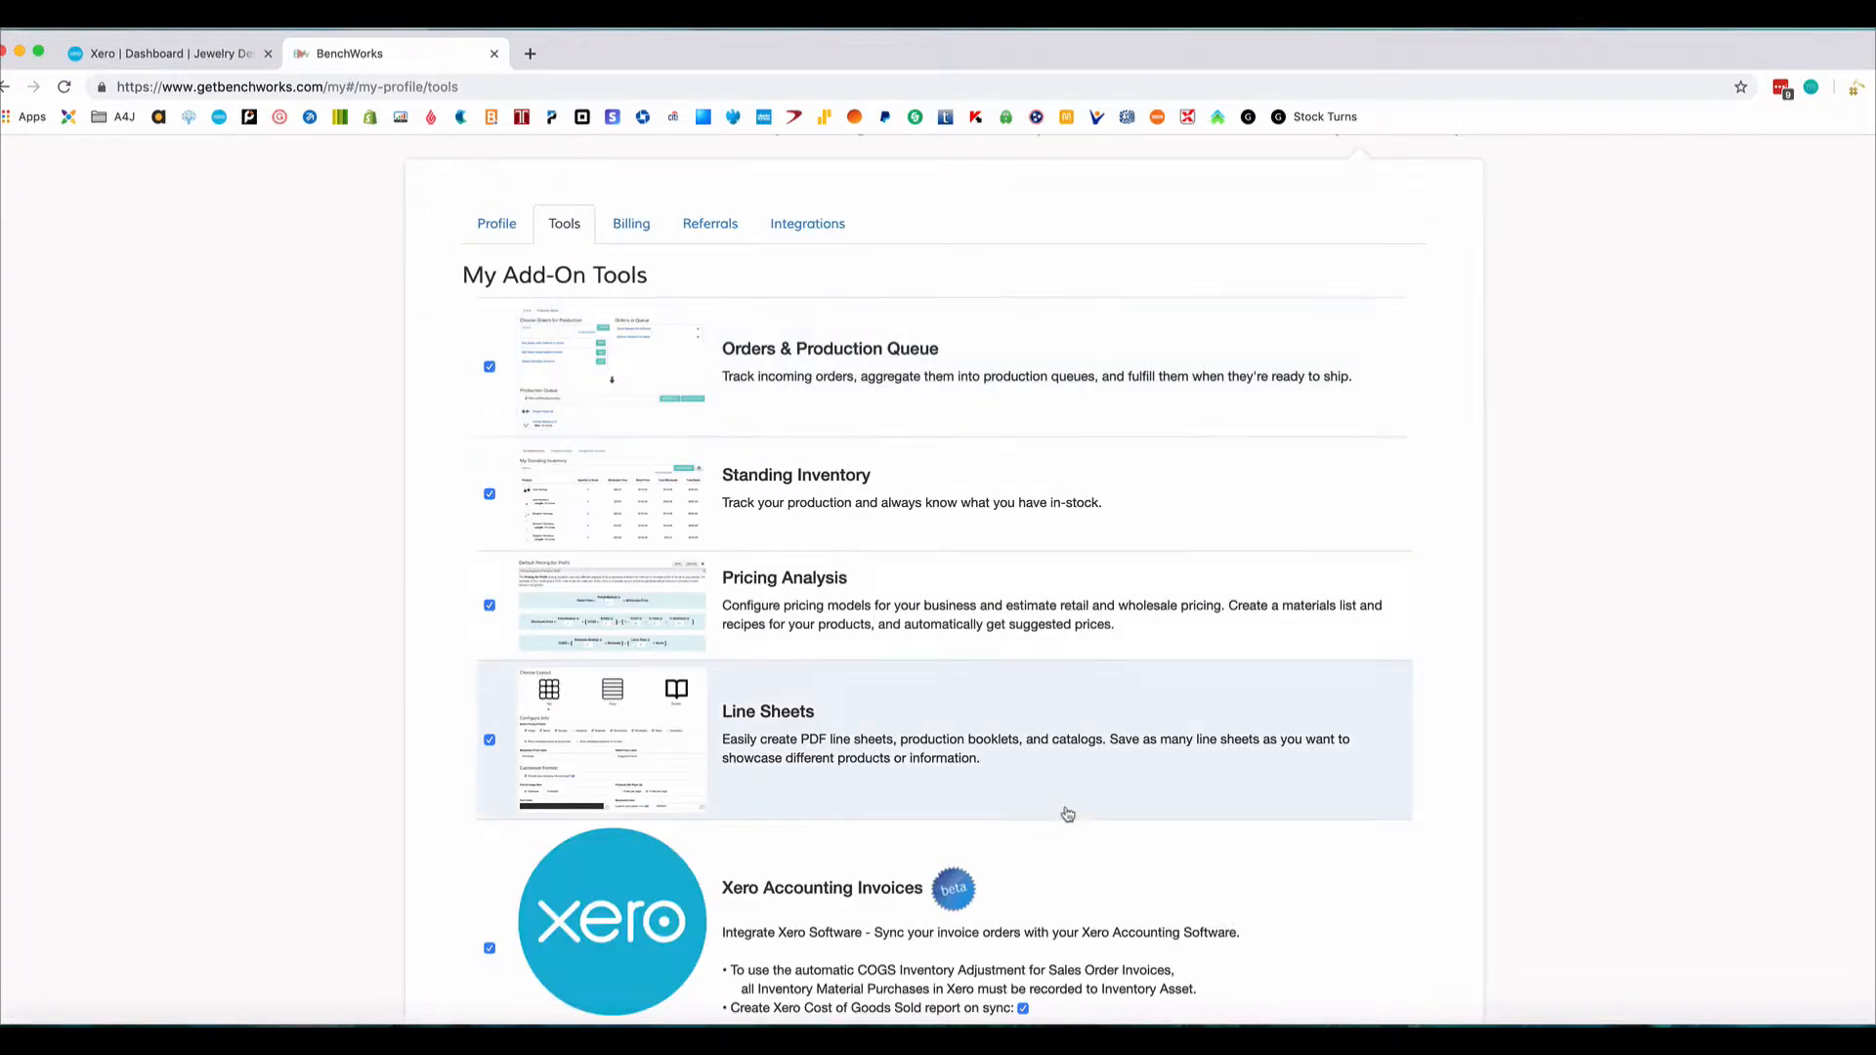
# Connect BenchWorks to Xero from the Xero account configuration and allow access for the Jewelry Demo Co organisation.
pyautogui.scroll(-3, 1068, 817)
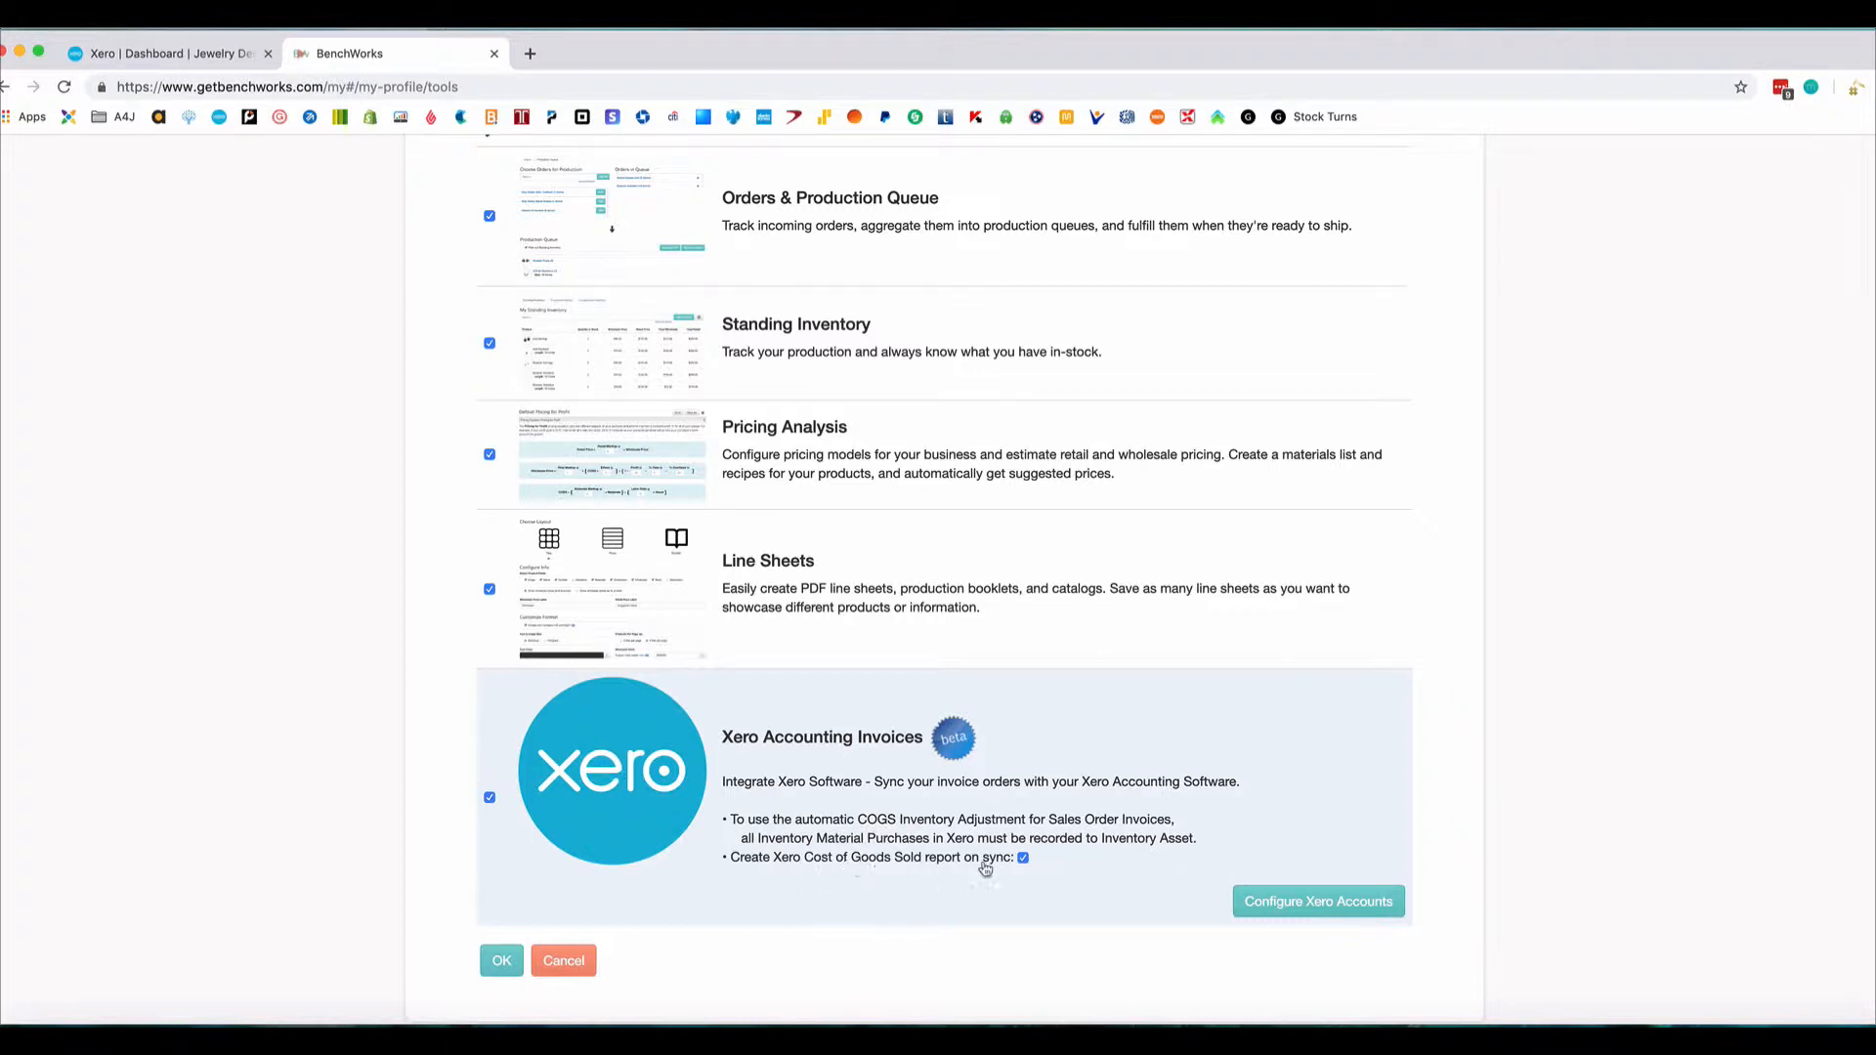
pyautogui.click(1273, 914)
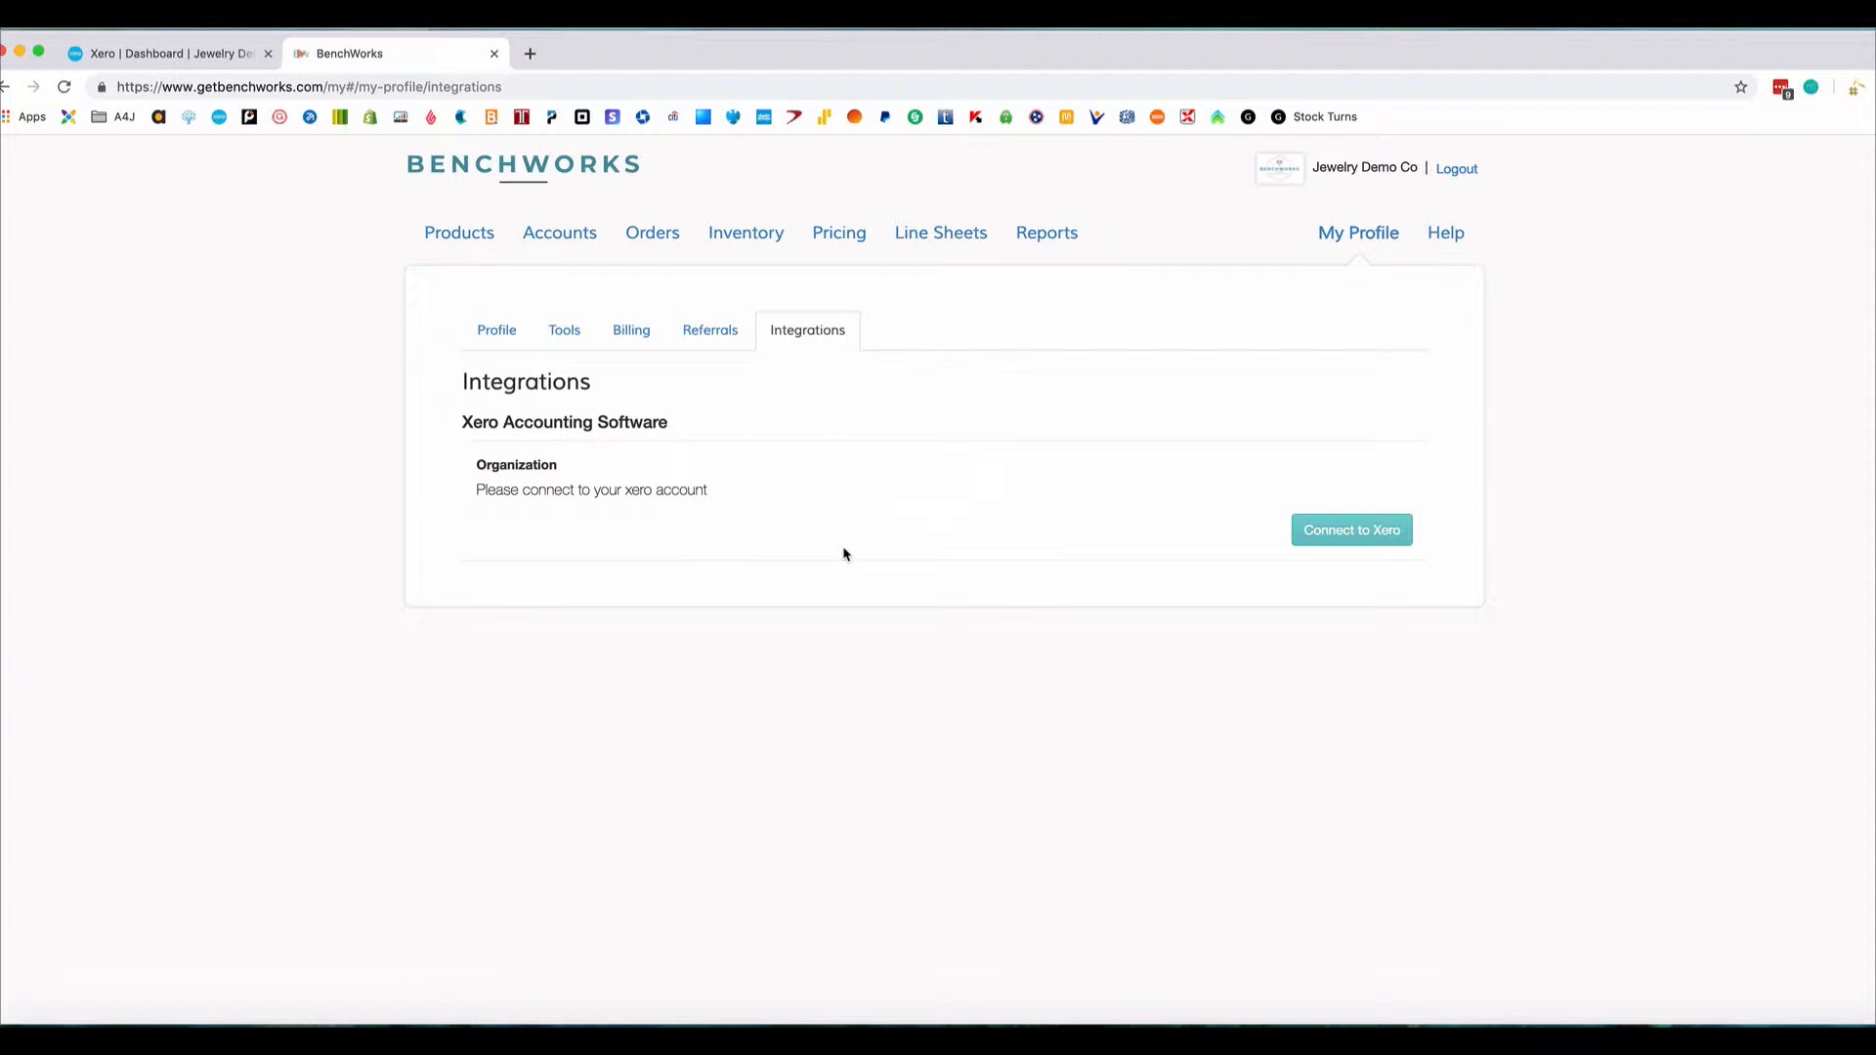
pyautogui.click(1391, 530)
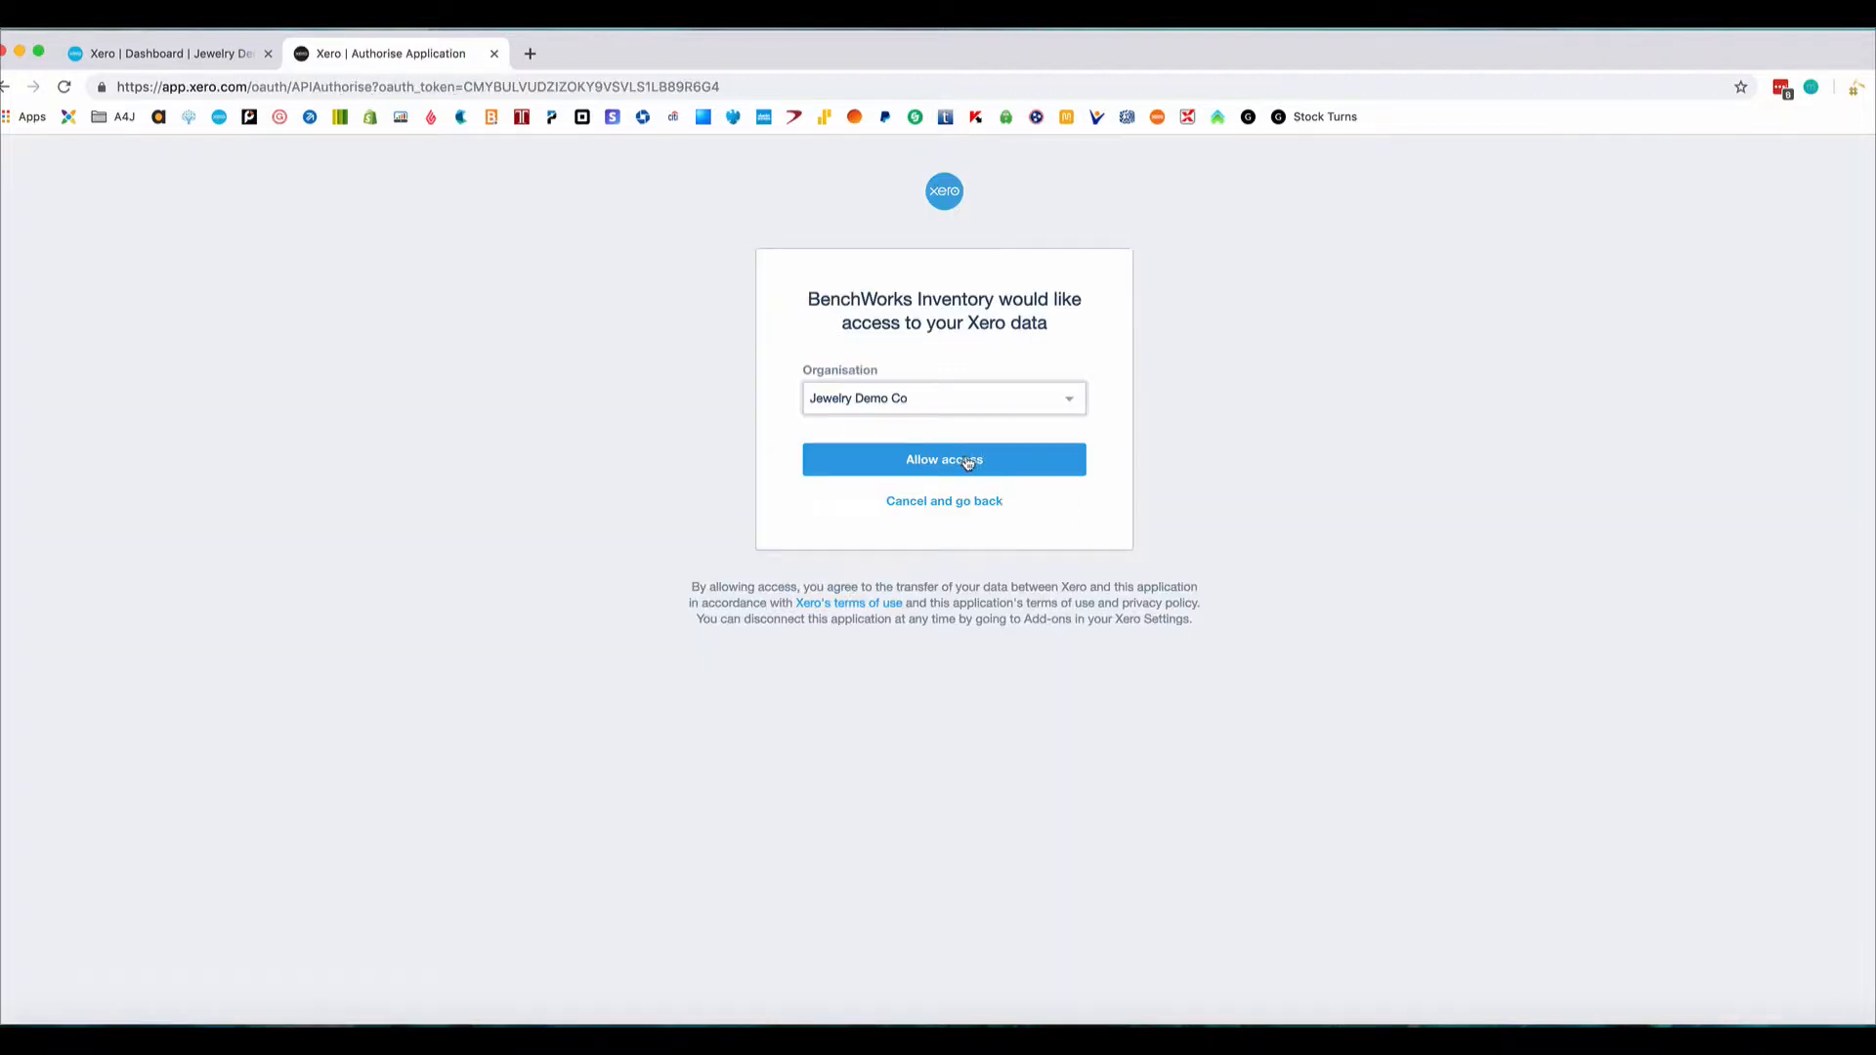
pyautogui.click(966, 464)
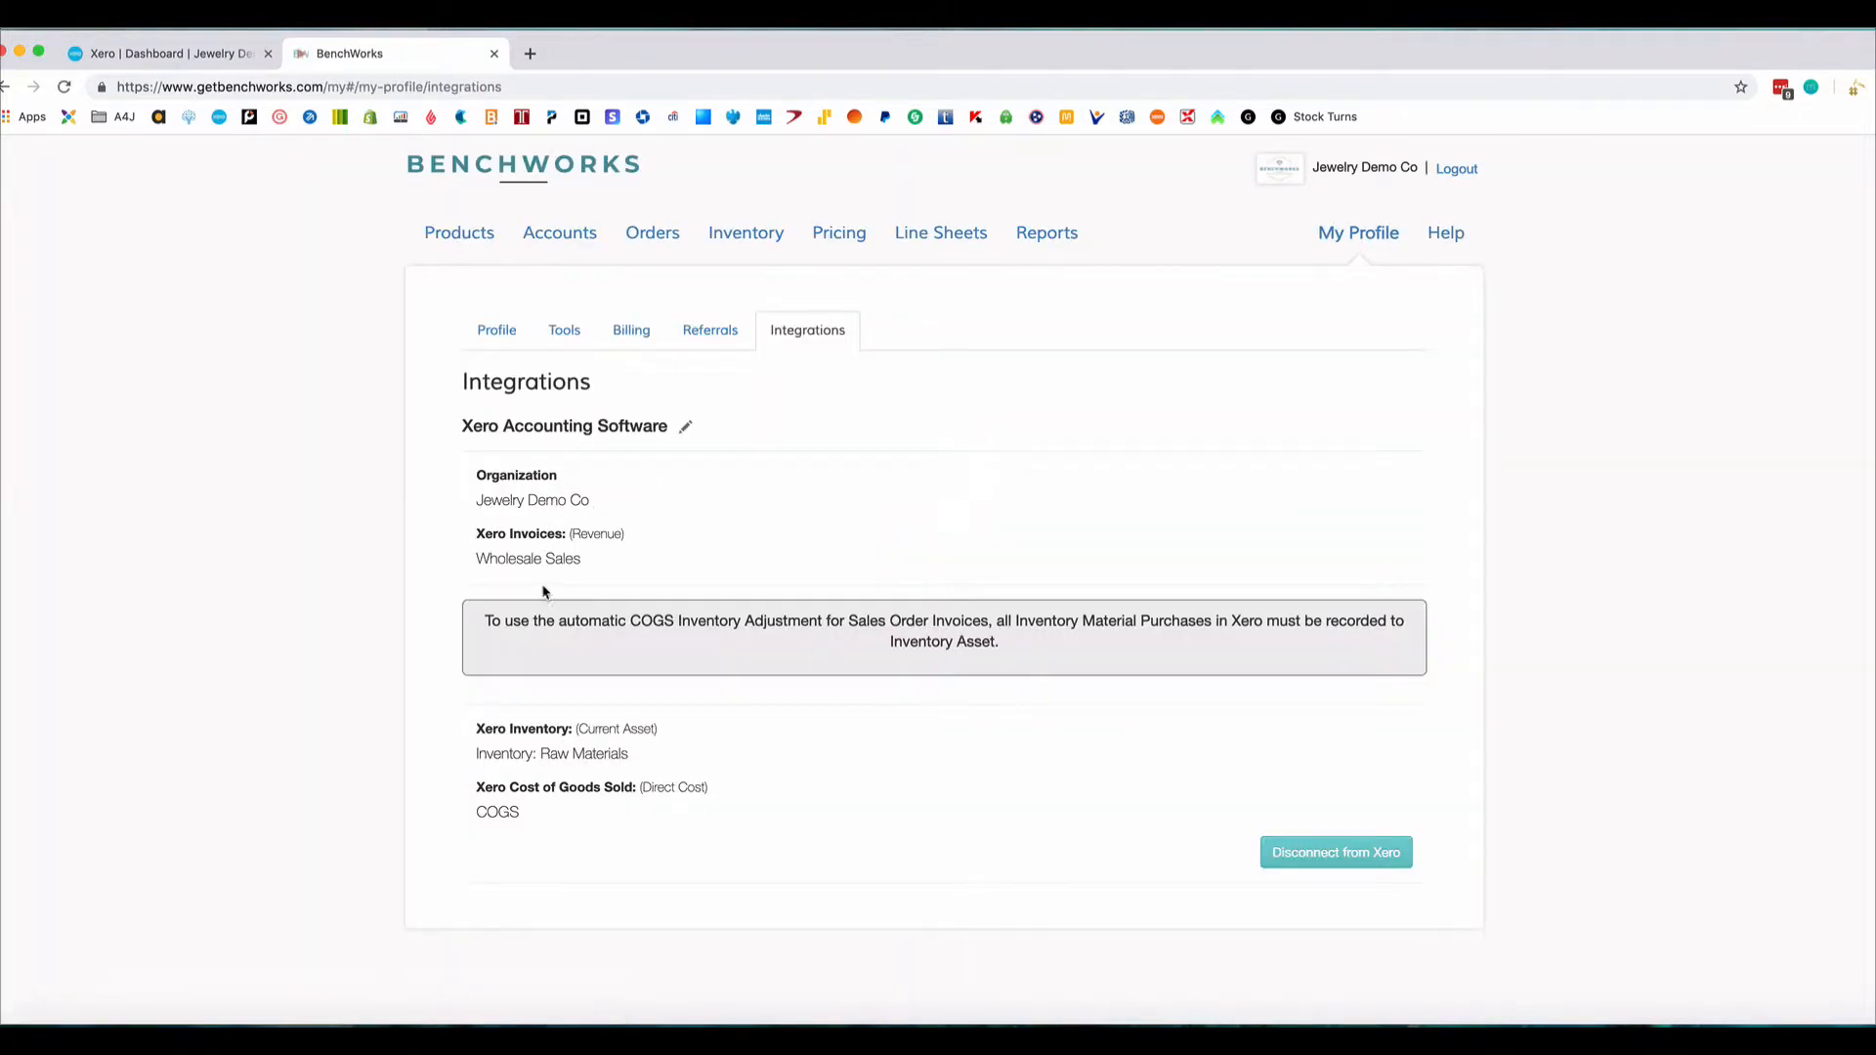
# Edit the Xero account information and choose Wholesale Sales as the Xero invoices revenue account.
pyautogui.click(686, 432)
pyautogui.click(633, 495)
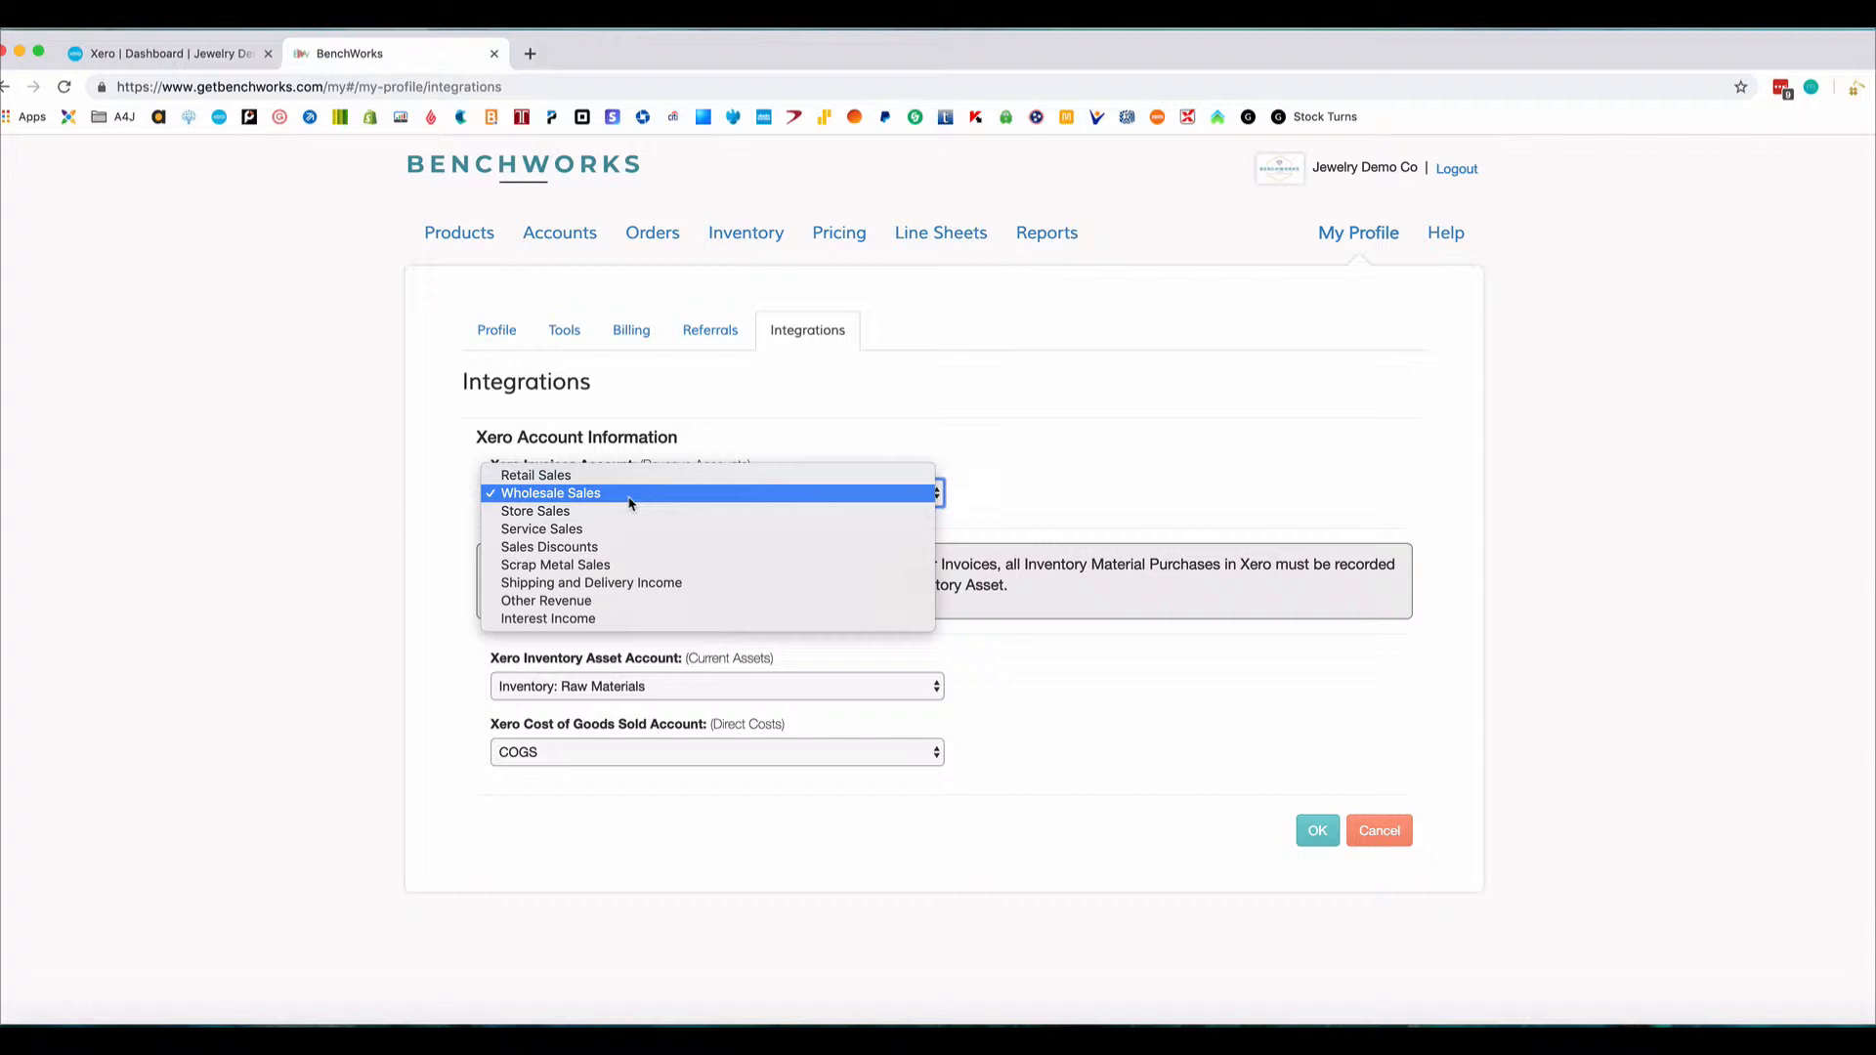
pyautogui.click(630, 496)
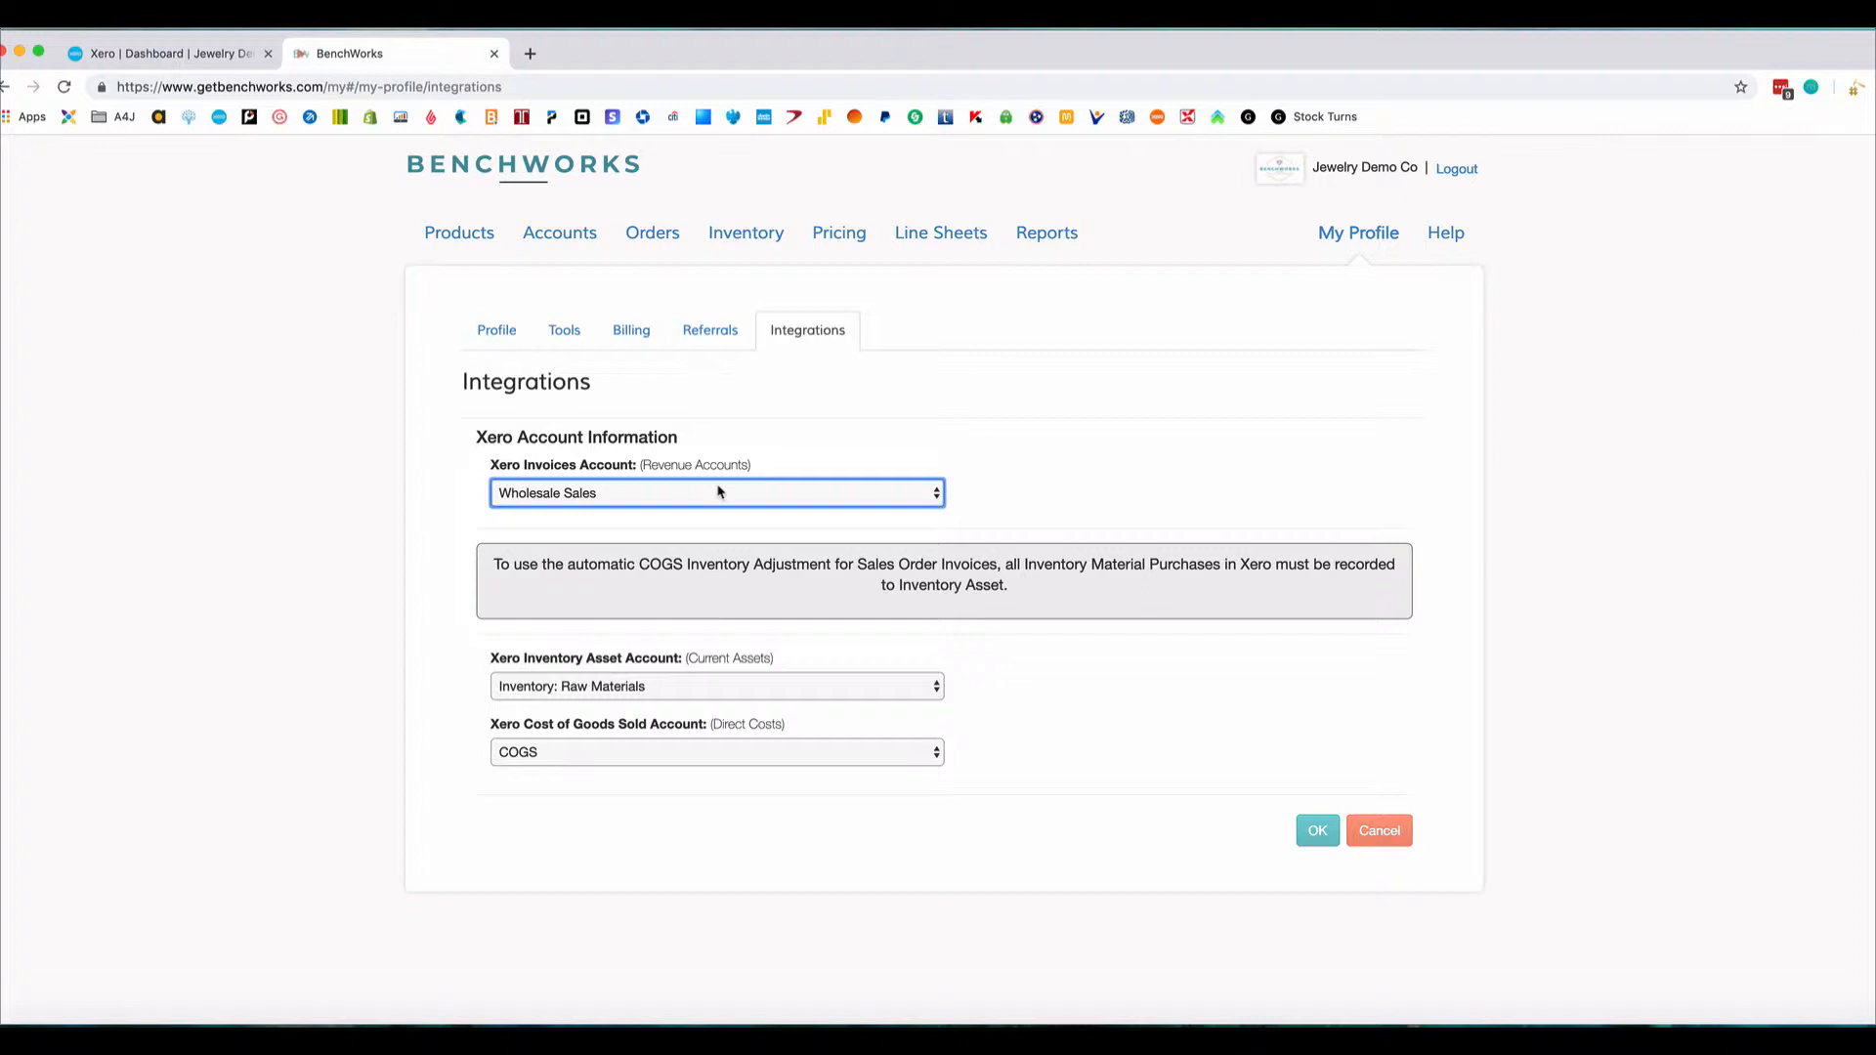
pyautogui.click(716, 491)
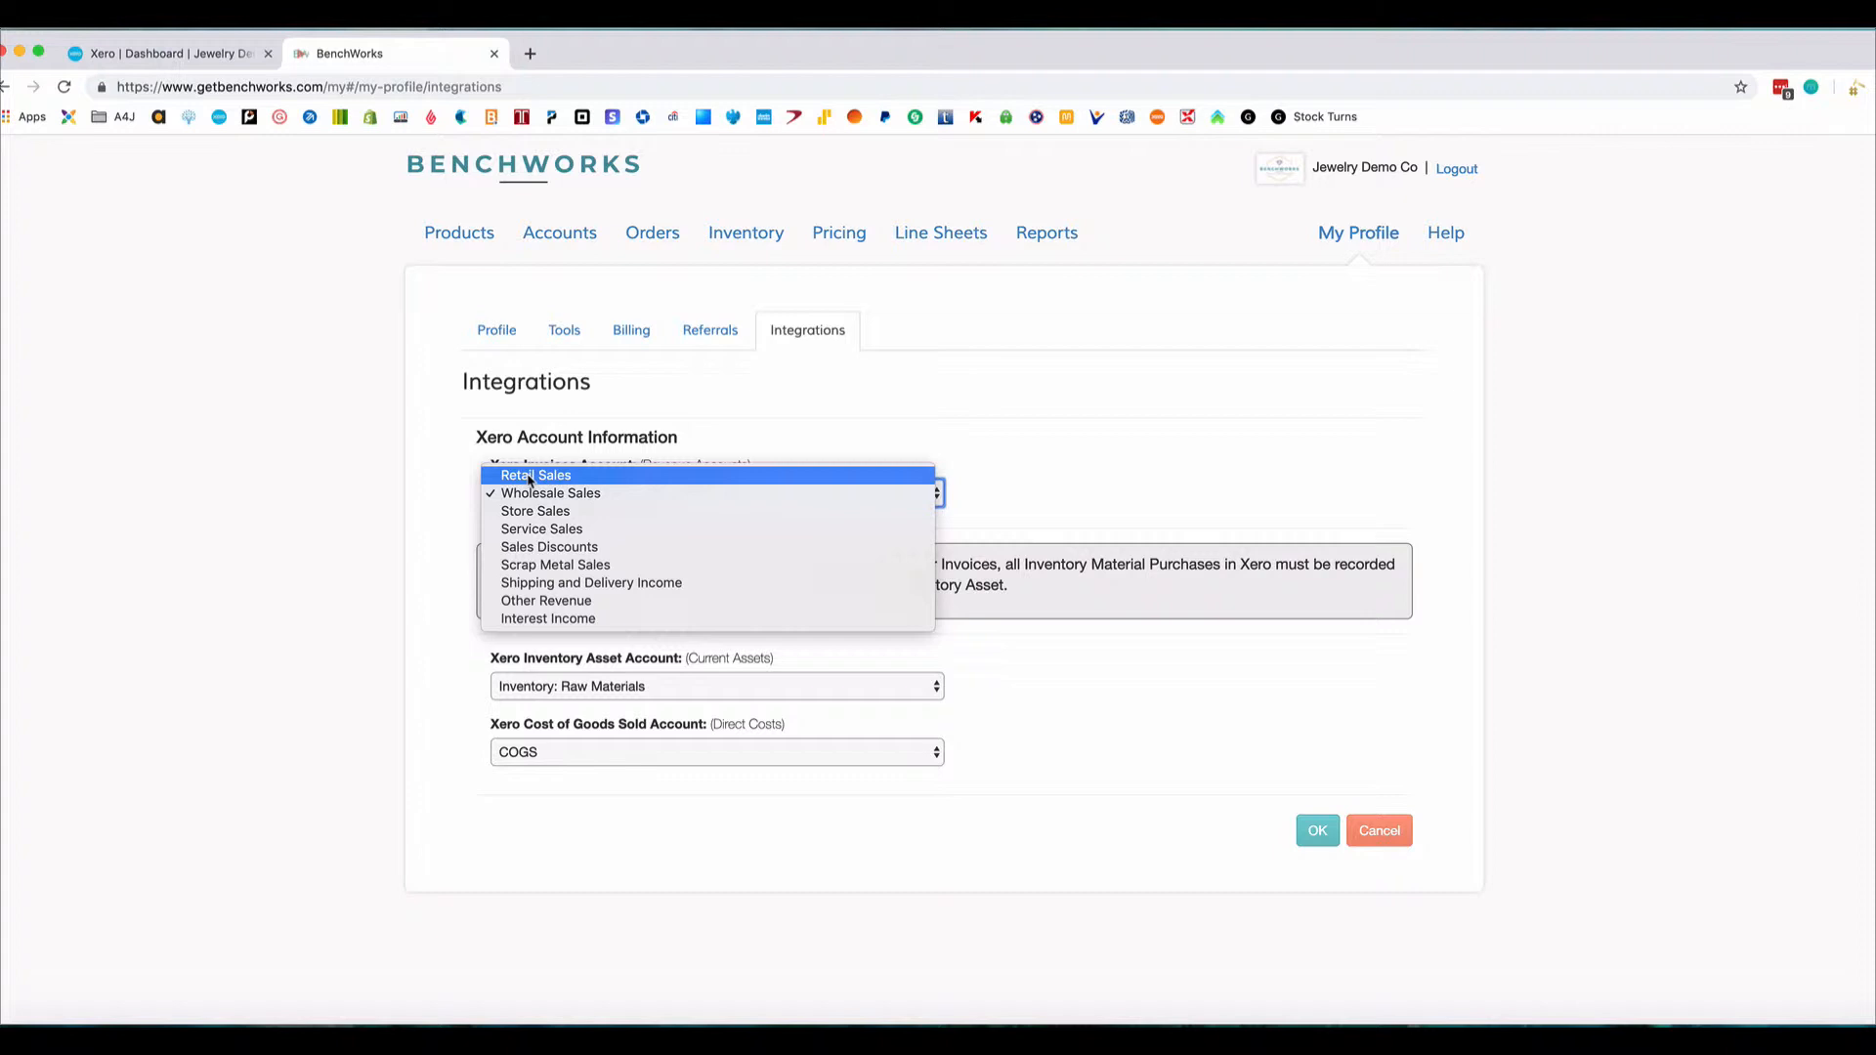
pyautogui.click(630, 493)
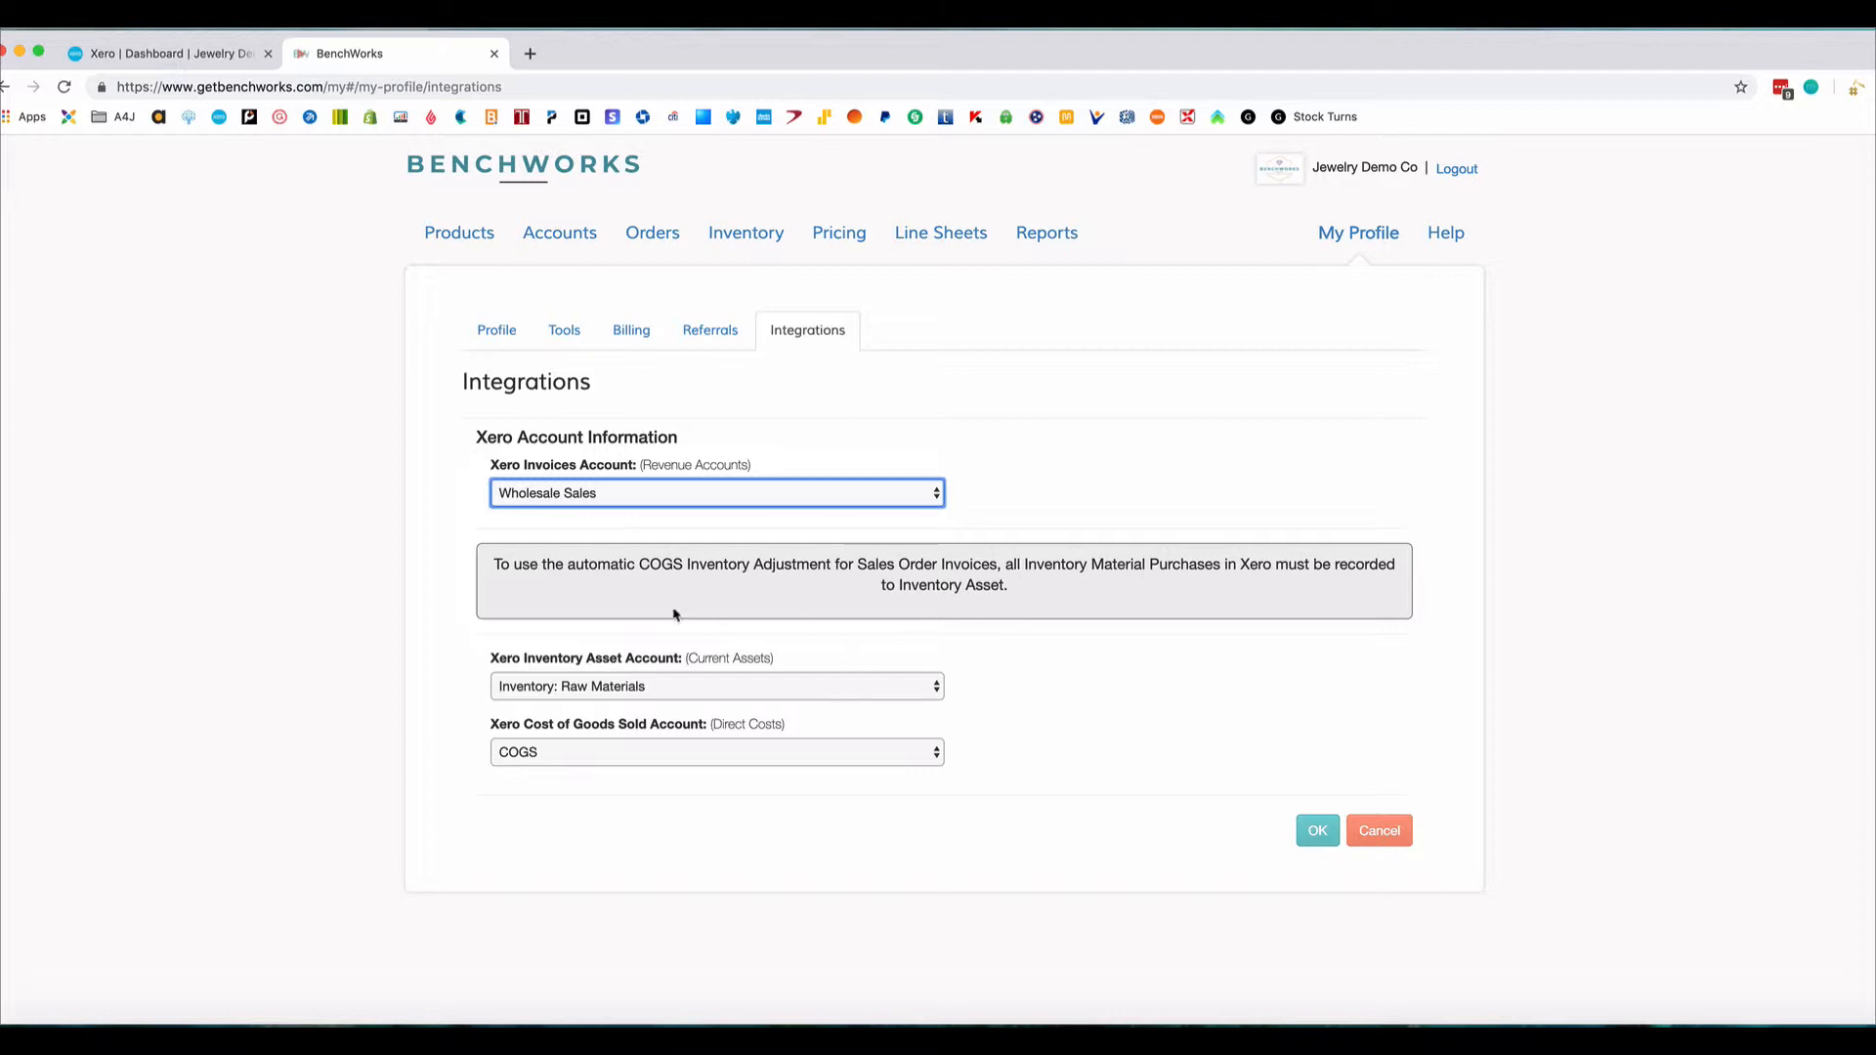
# Set the Xero inventory asset account to Inventory: Raw Materials and the cost of goods sold account to COGS, and save.
pyautogui.moveTo(639, 565); pyautogui.dragTo(688, 565)
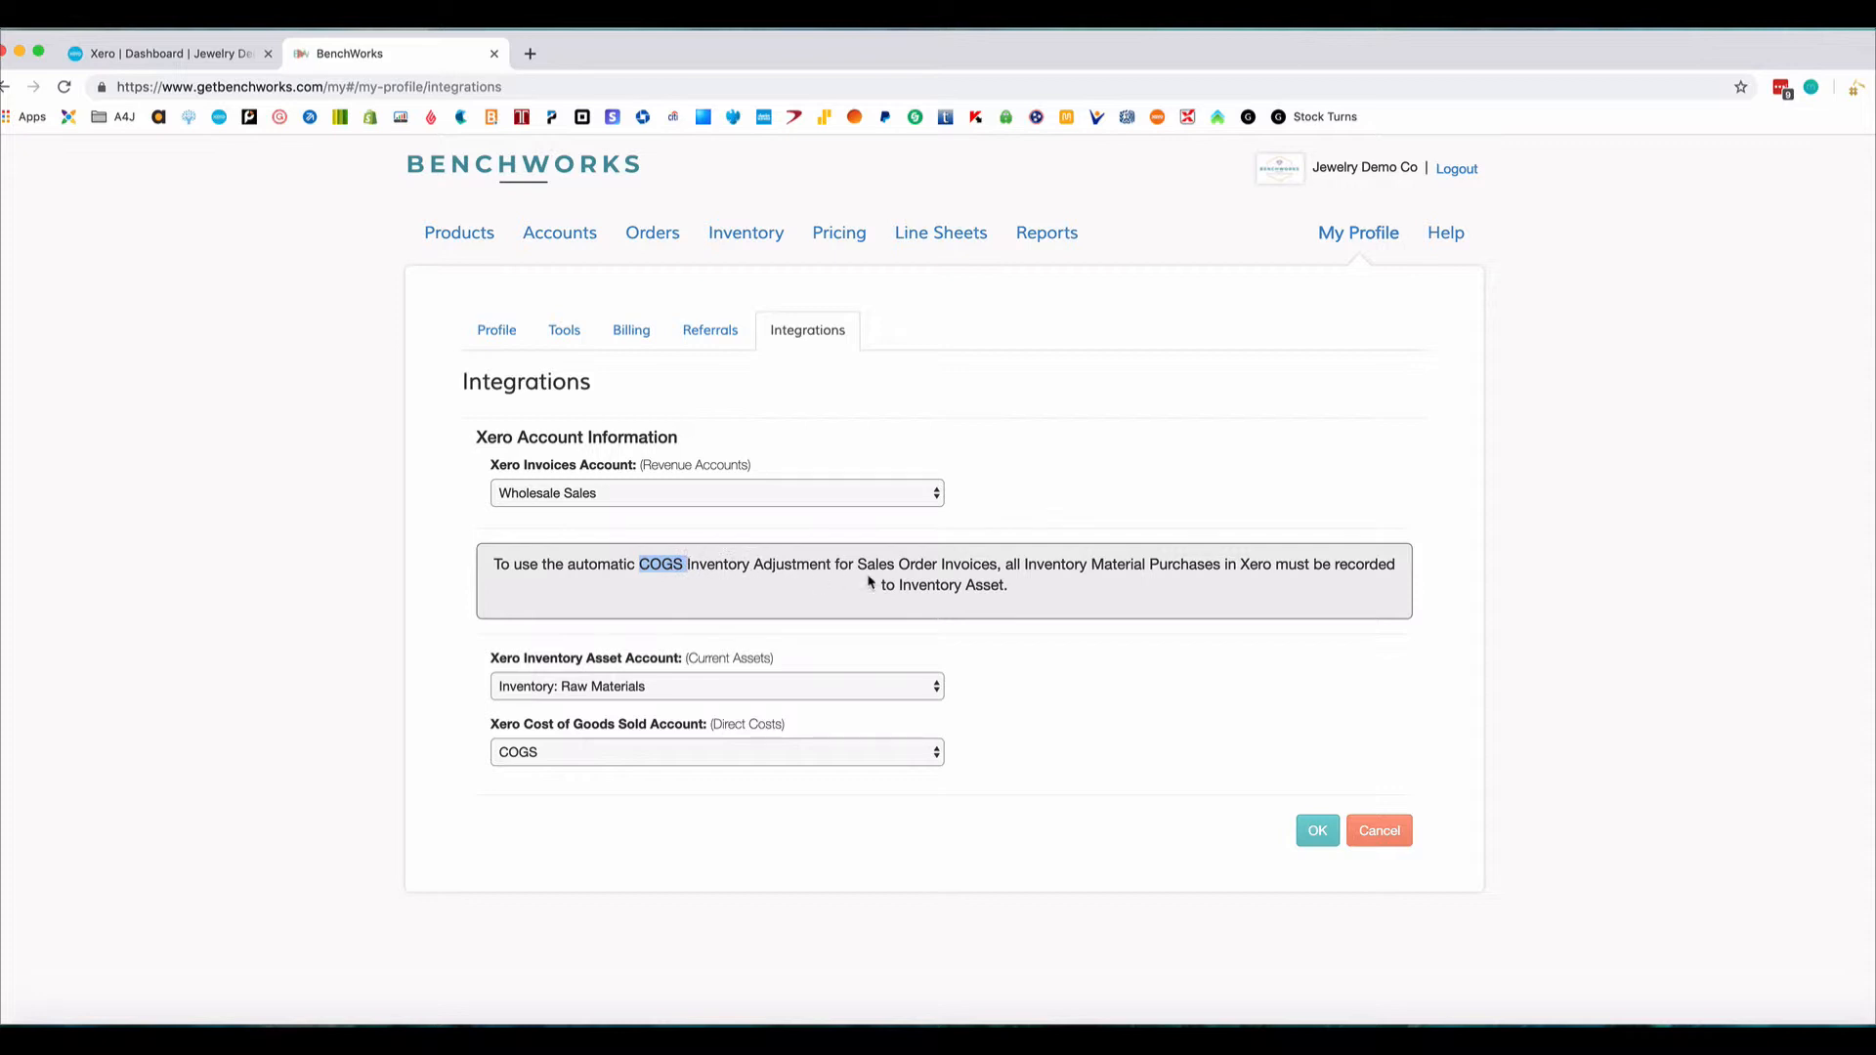
pyautogui.click(797, 686)
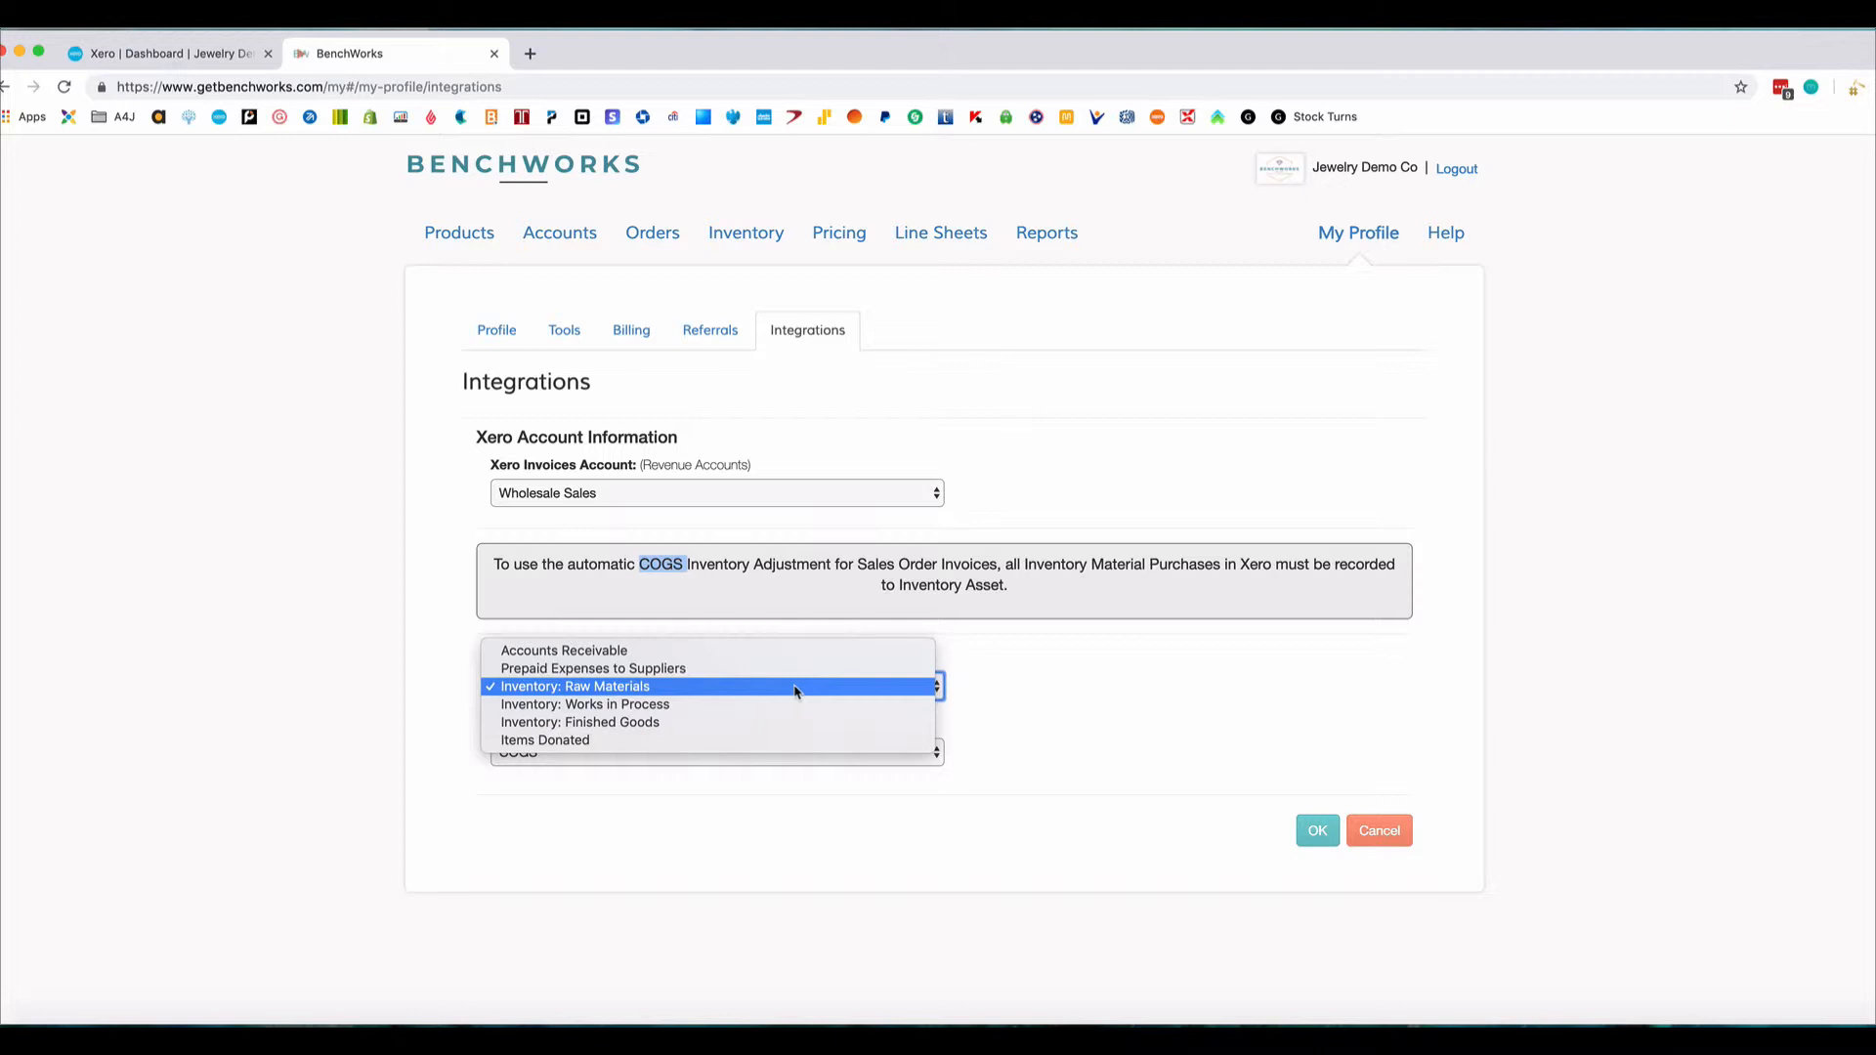
pyautogui.click(795, 687)
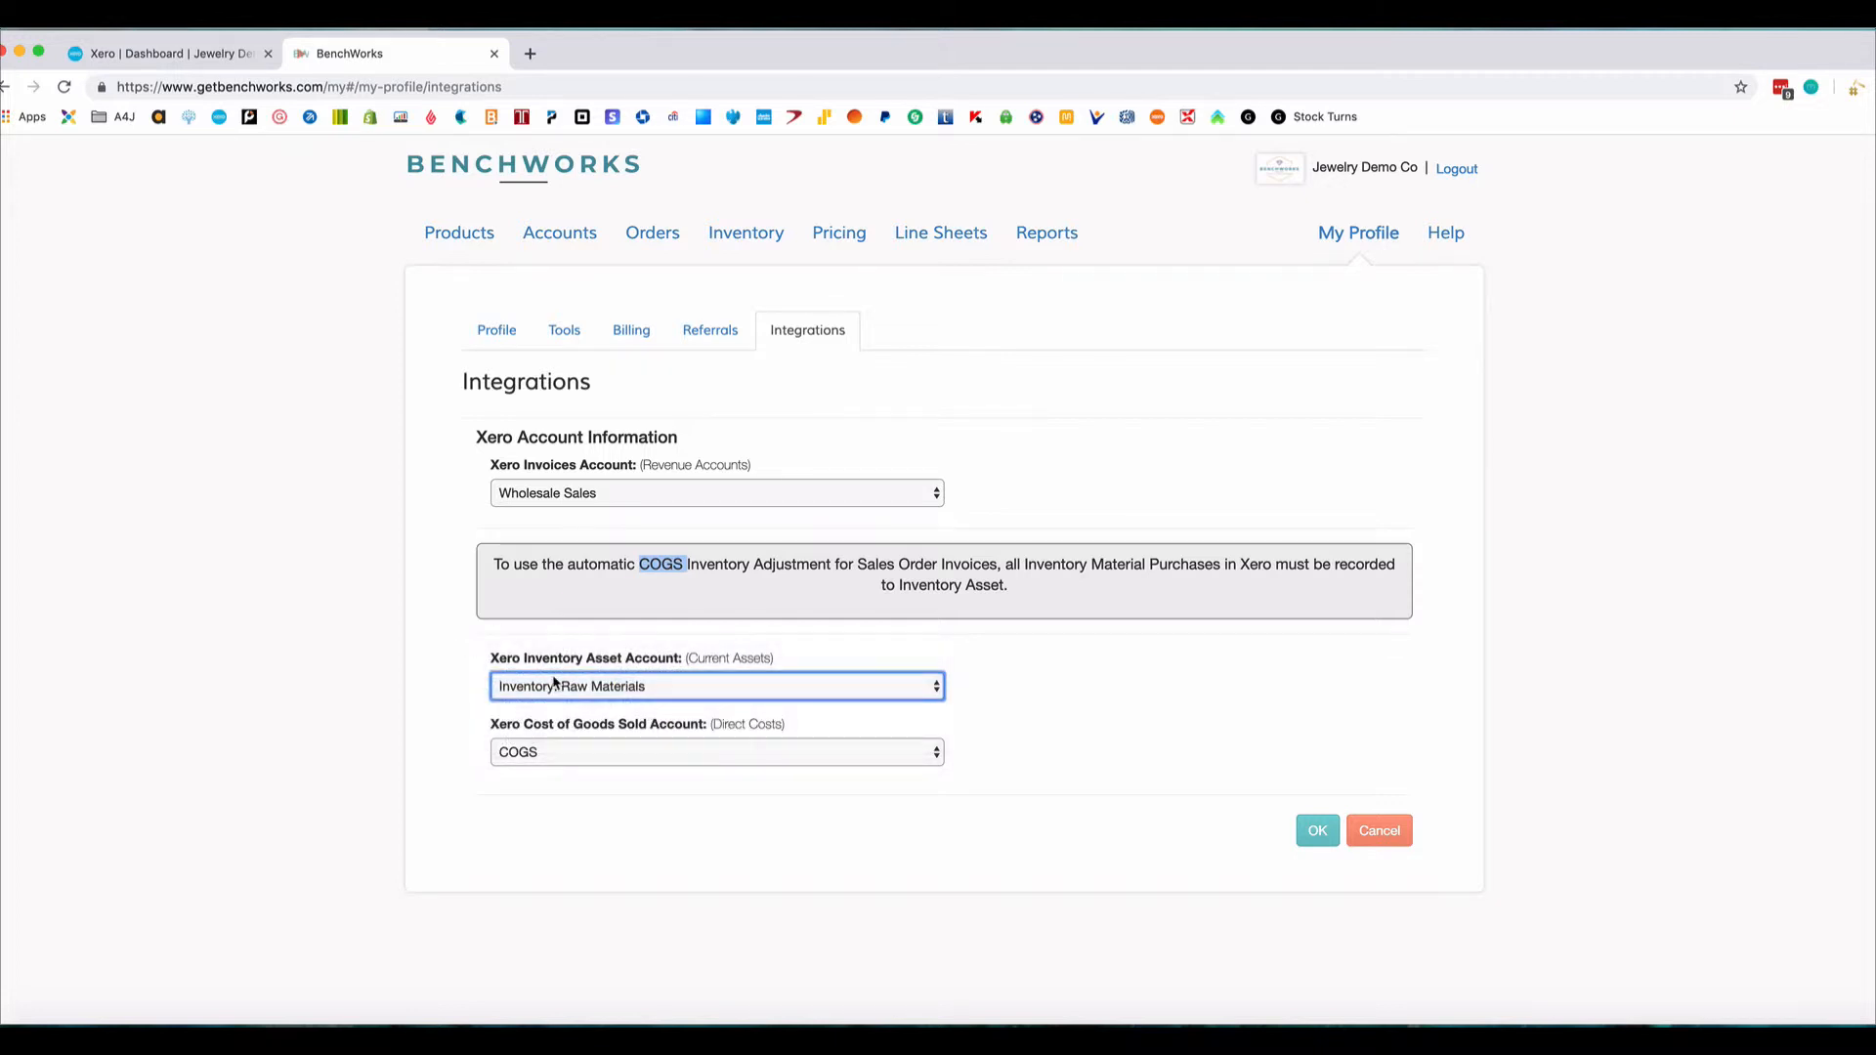
pyautogui.click(582, 755)
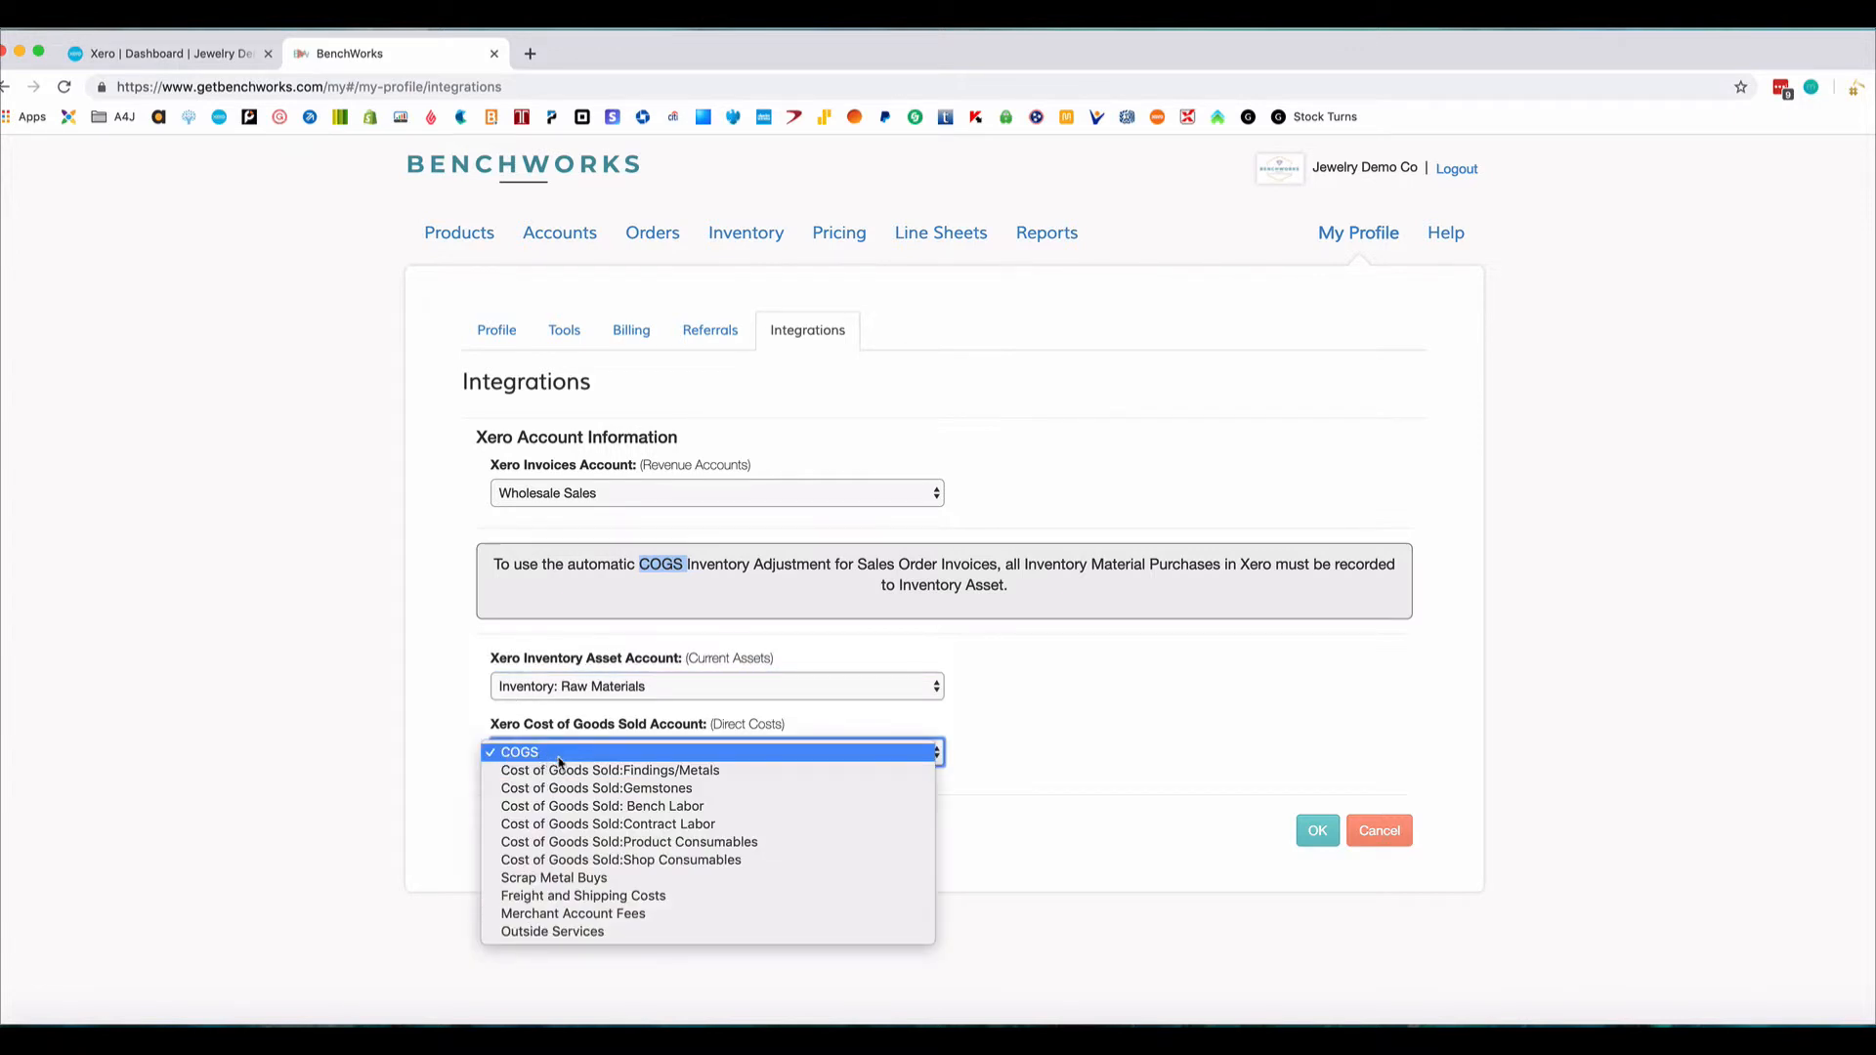
pyautogui.click(565, 758)
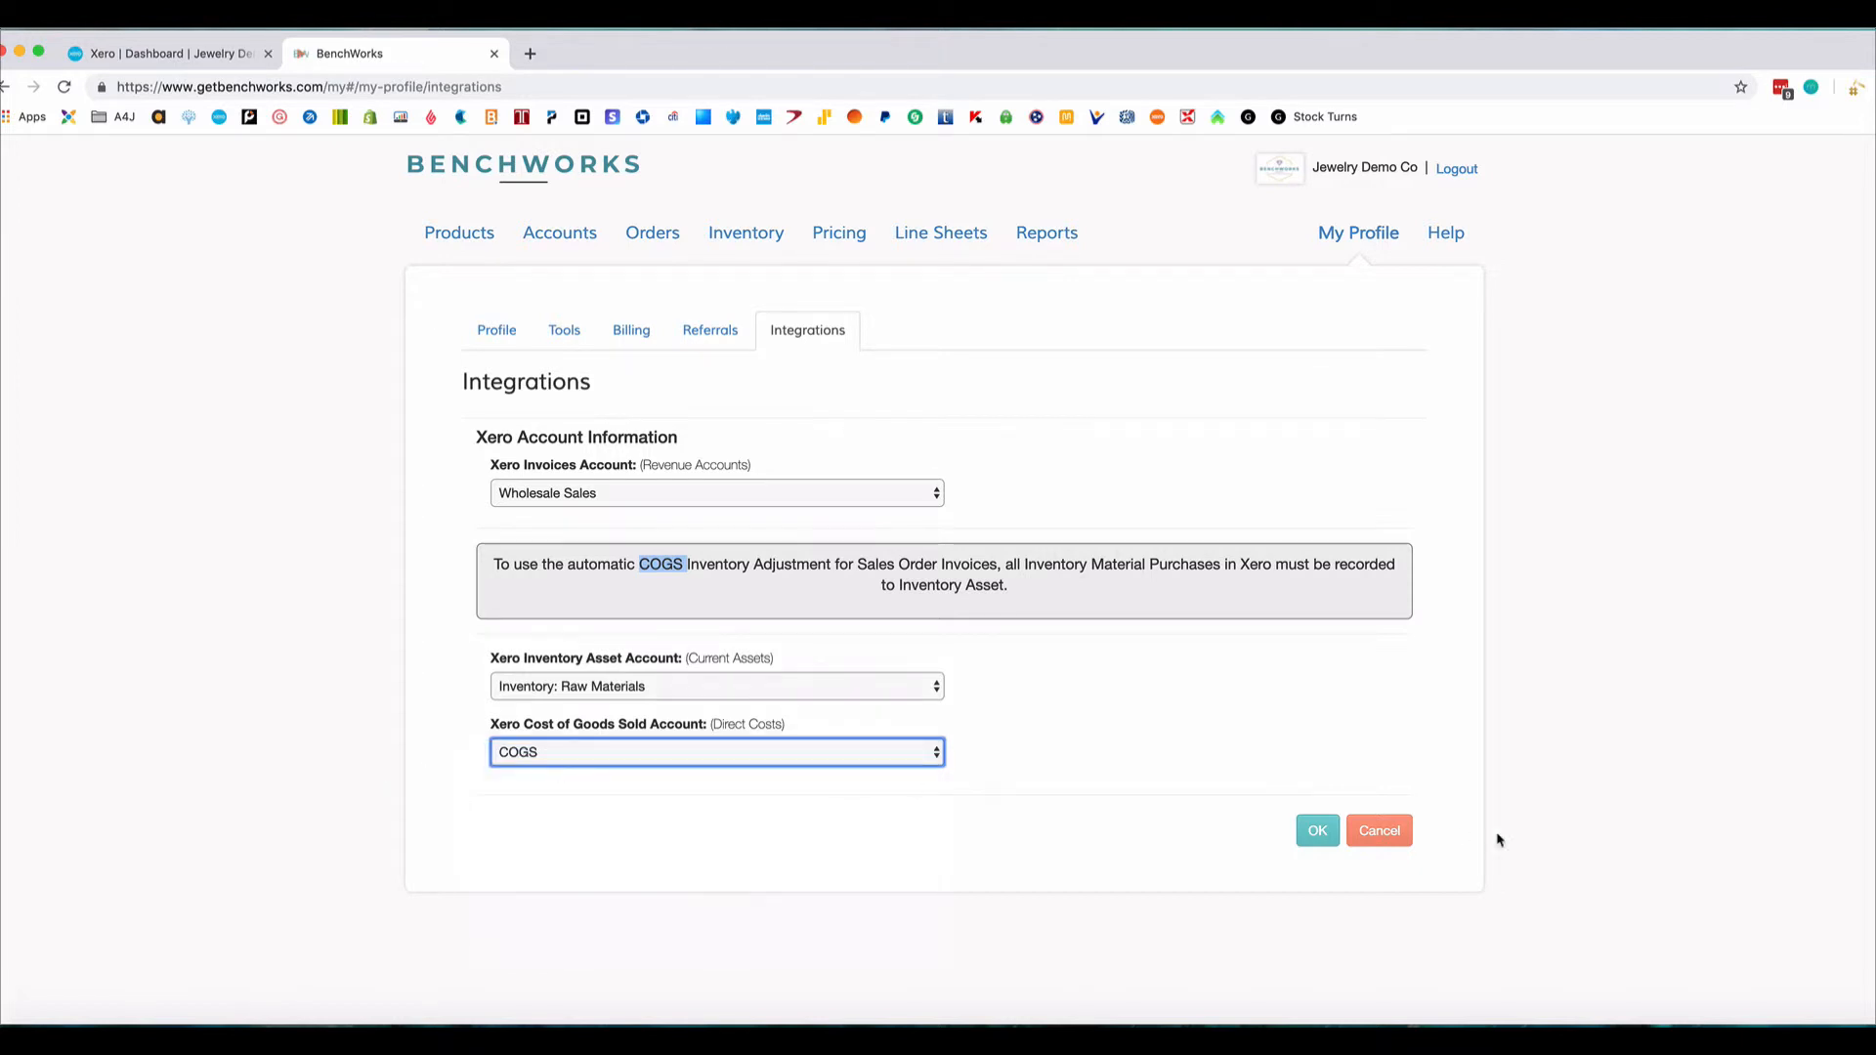
pyautogui.click(1316, 831)
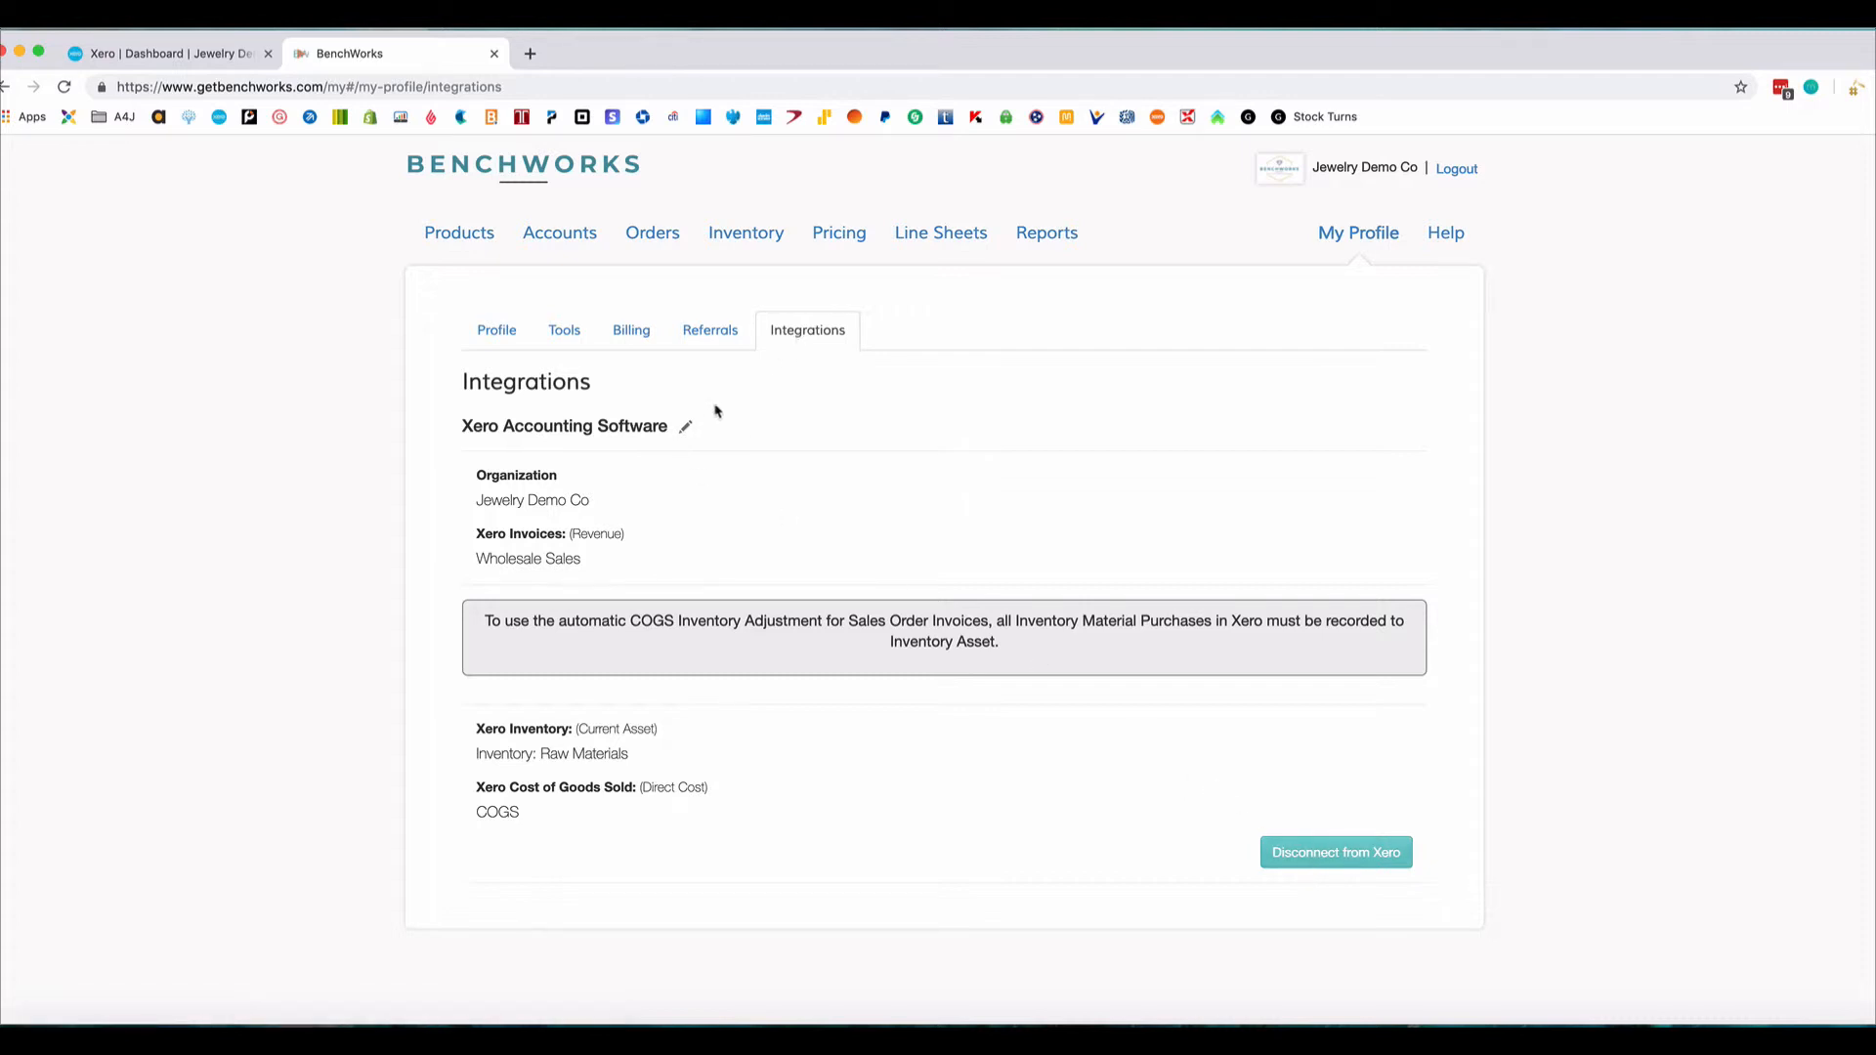
# Sync the pending My First Store order with a quantity of 6 to Xero.
pyautogui.click(652, 233)
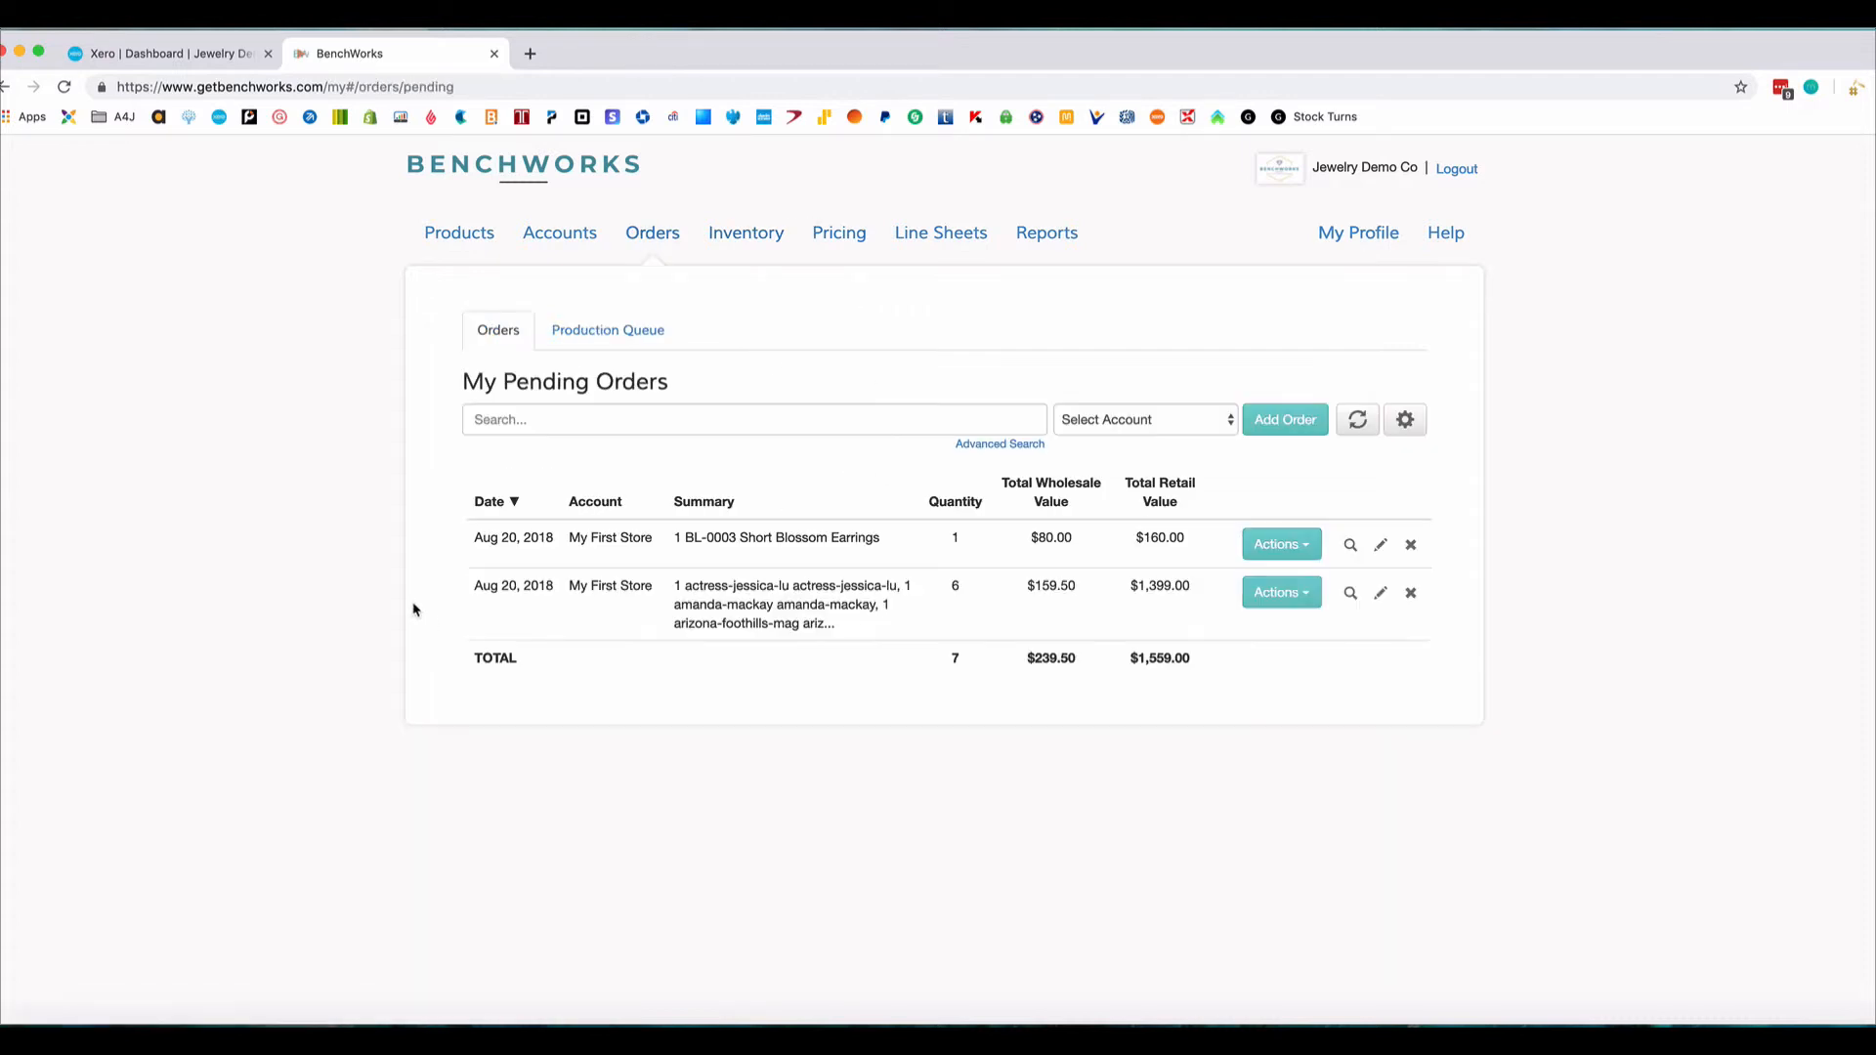
pyautogui.click(1301, 606)
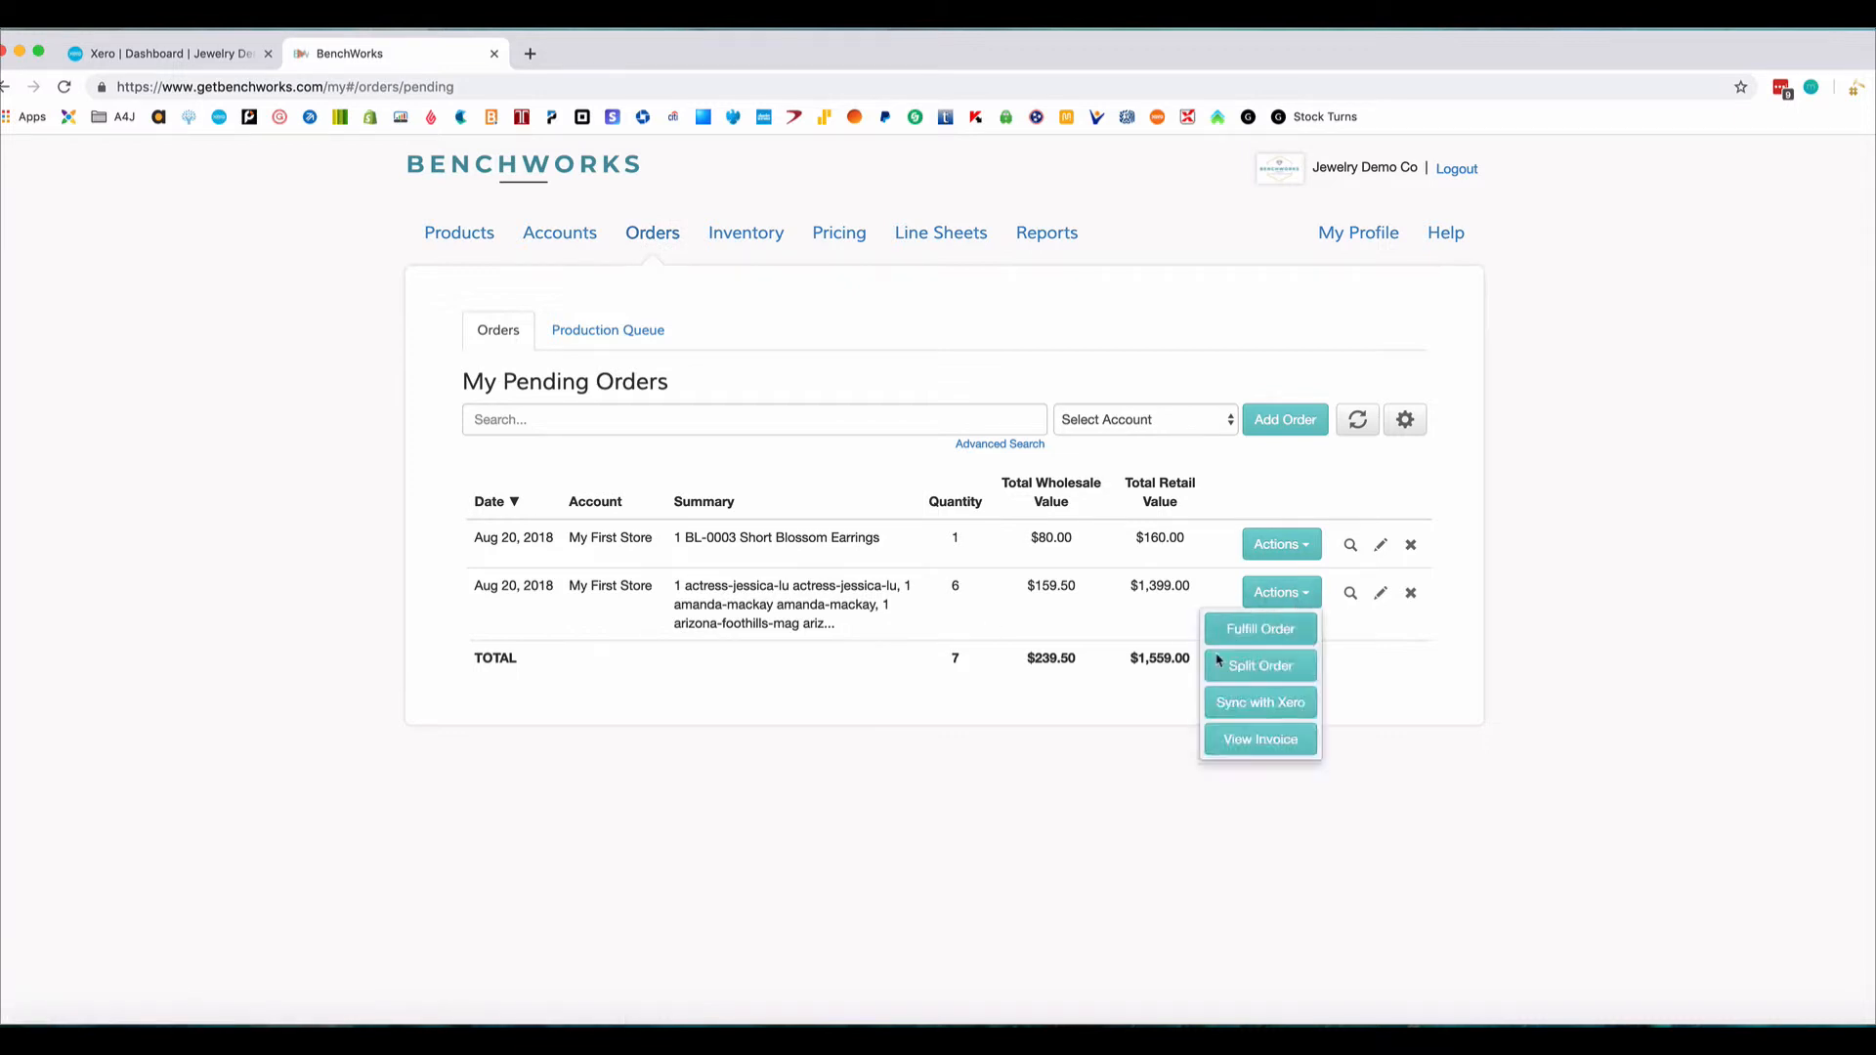
pyautogui.click(1284, 712)
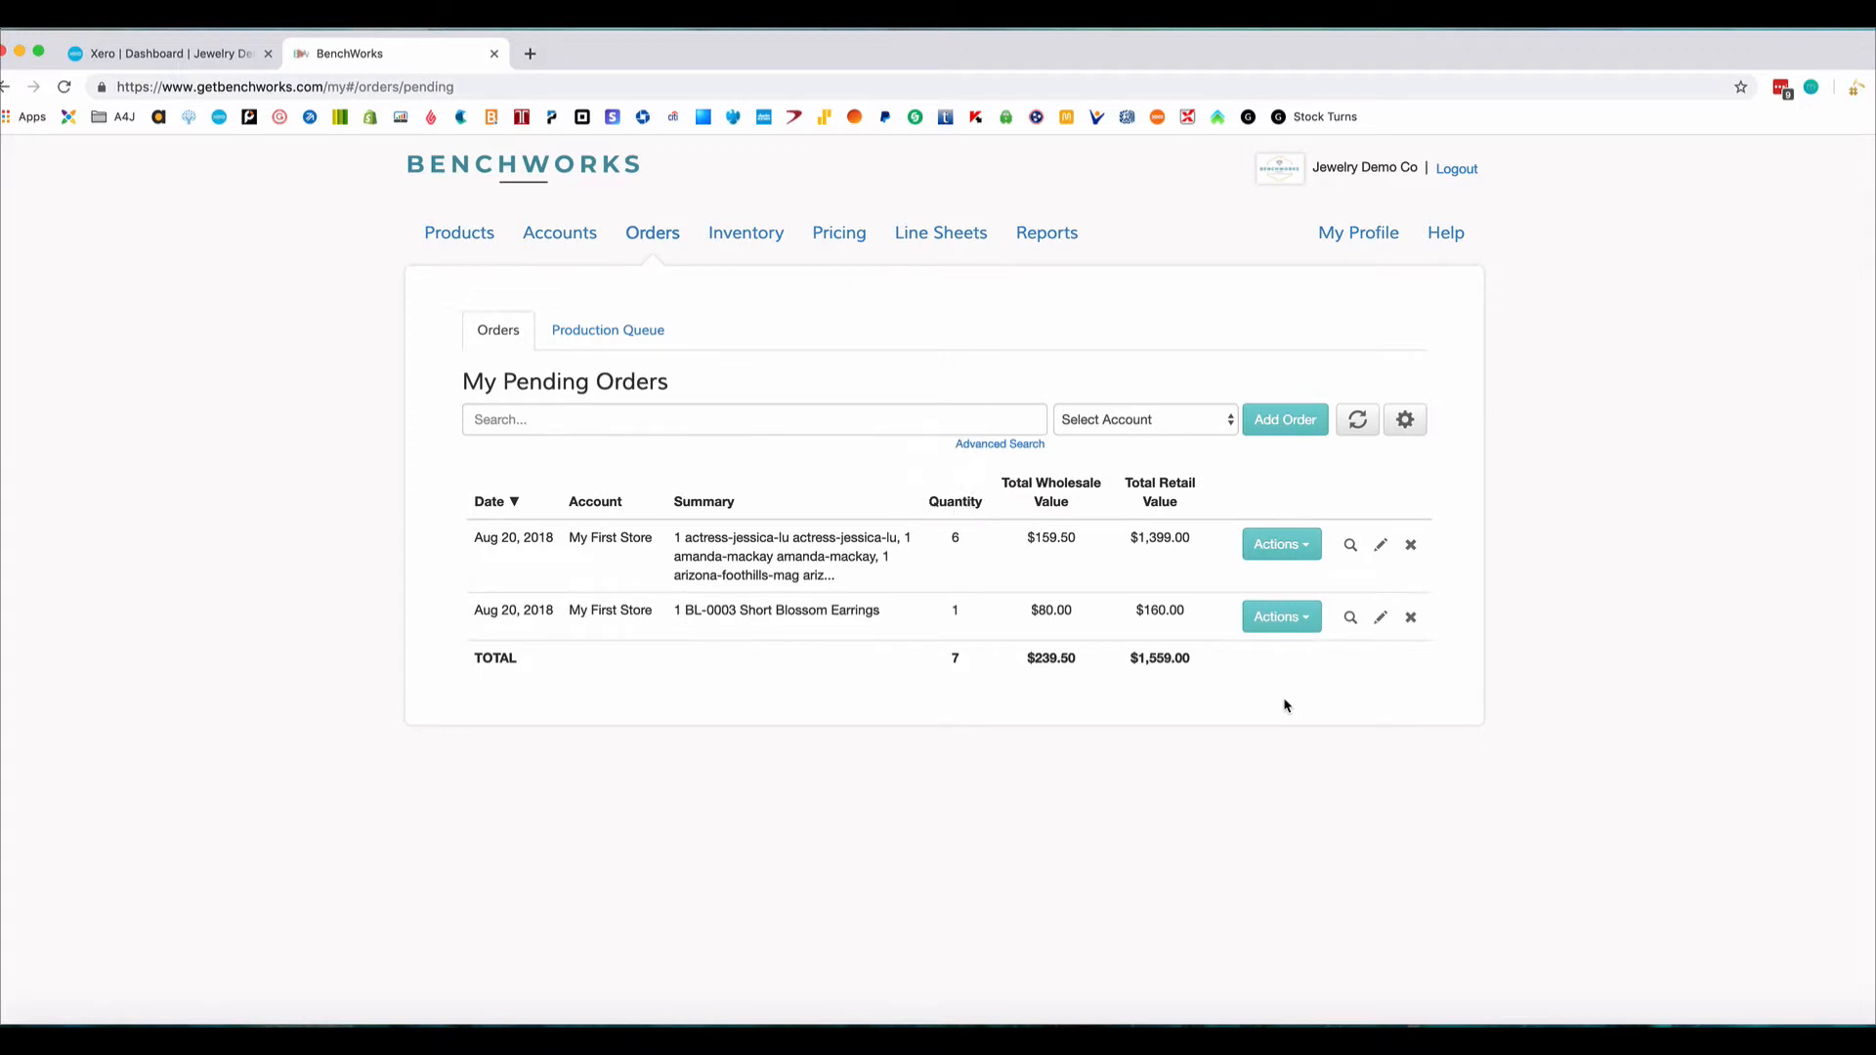
# Open the synced order's draft invoice in Xero, examine its line items, and follow its link back to BenchWorks.
pyautogui.click(1298, 545)
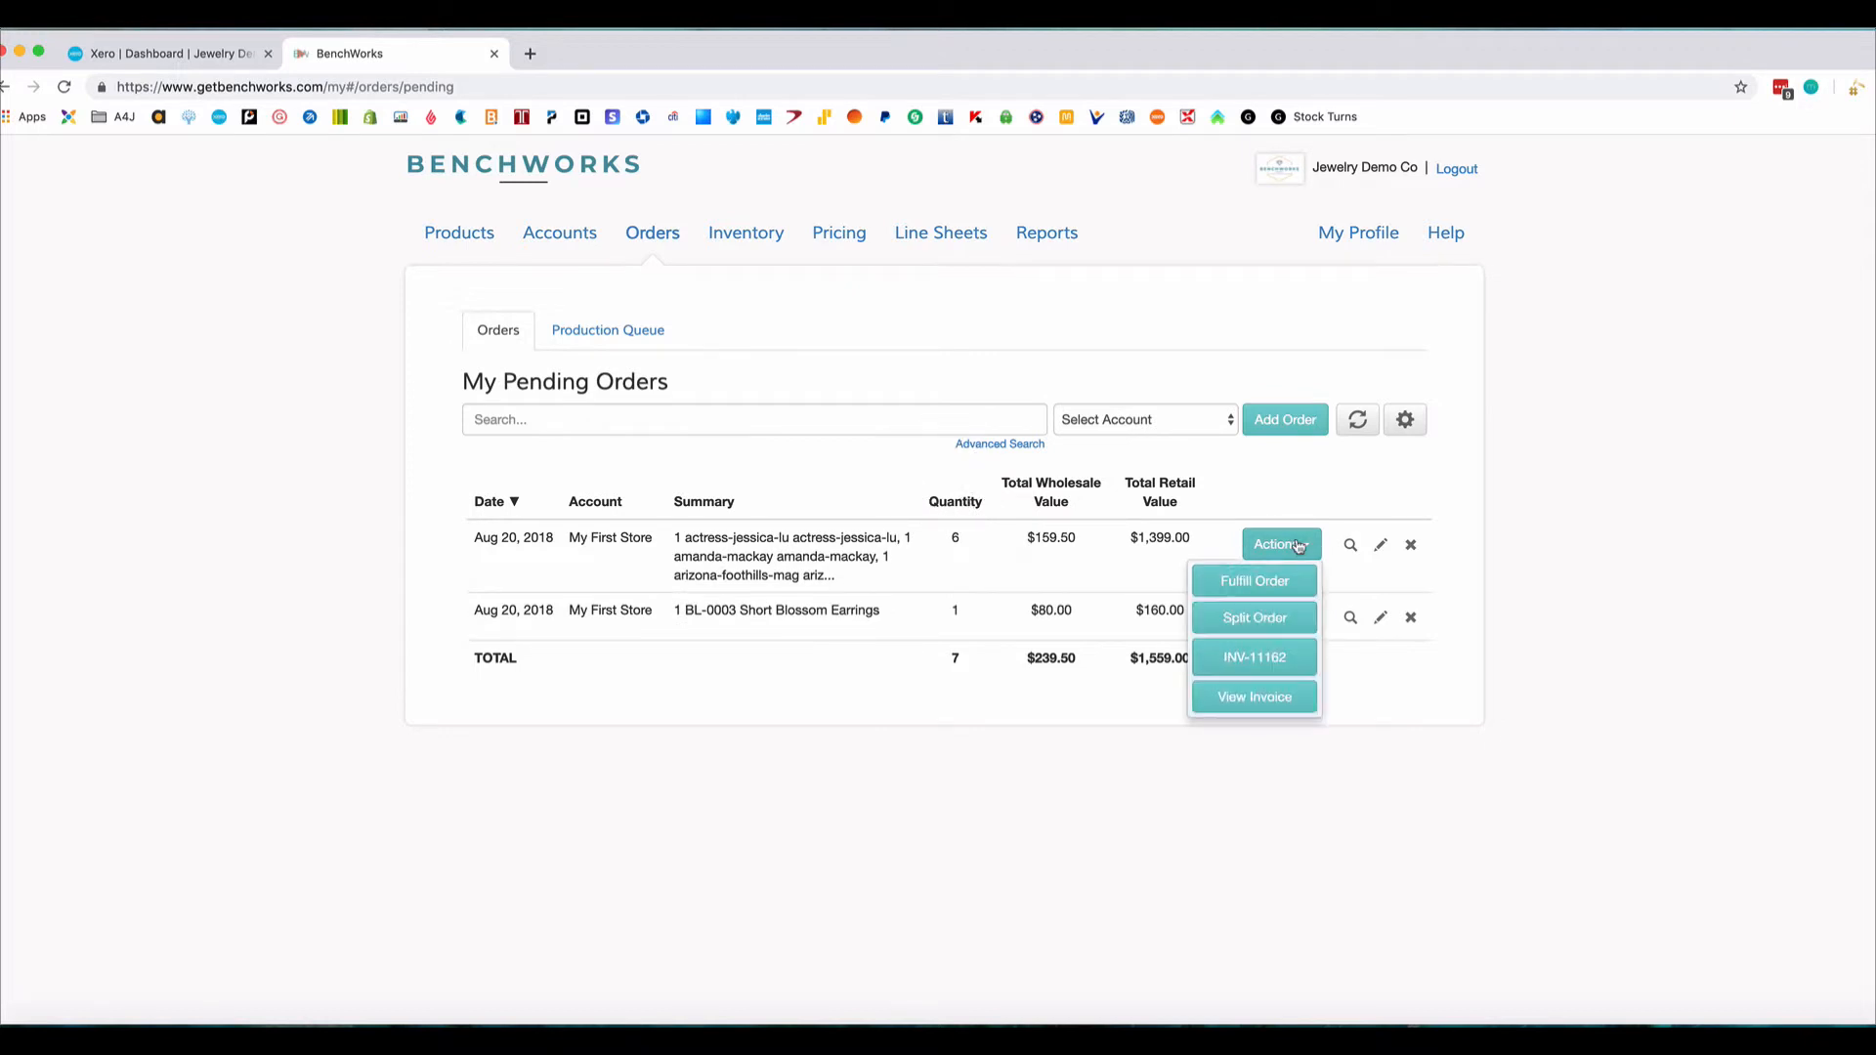
pyautogui.click(1269, 665)
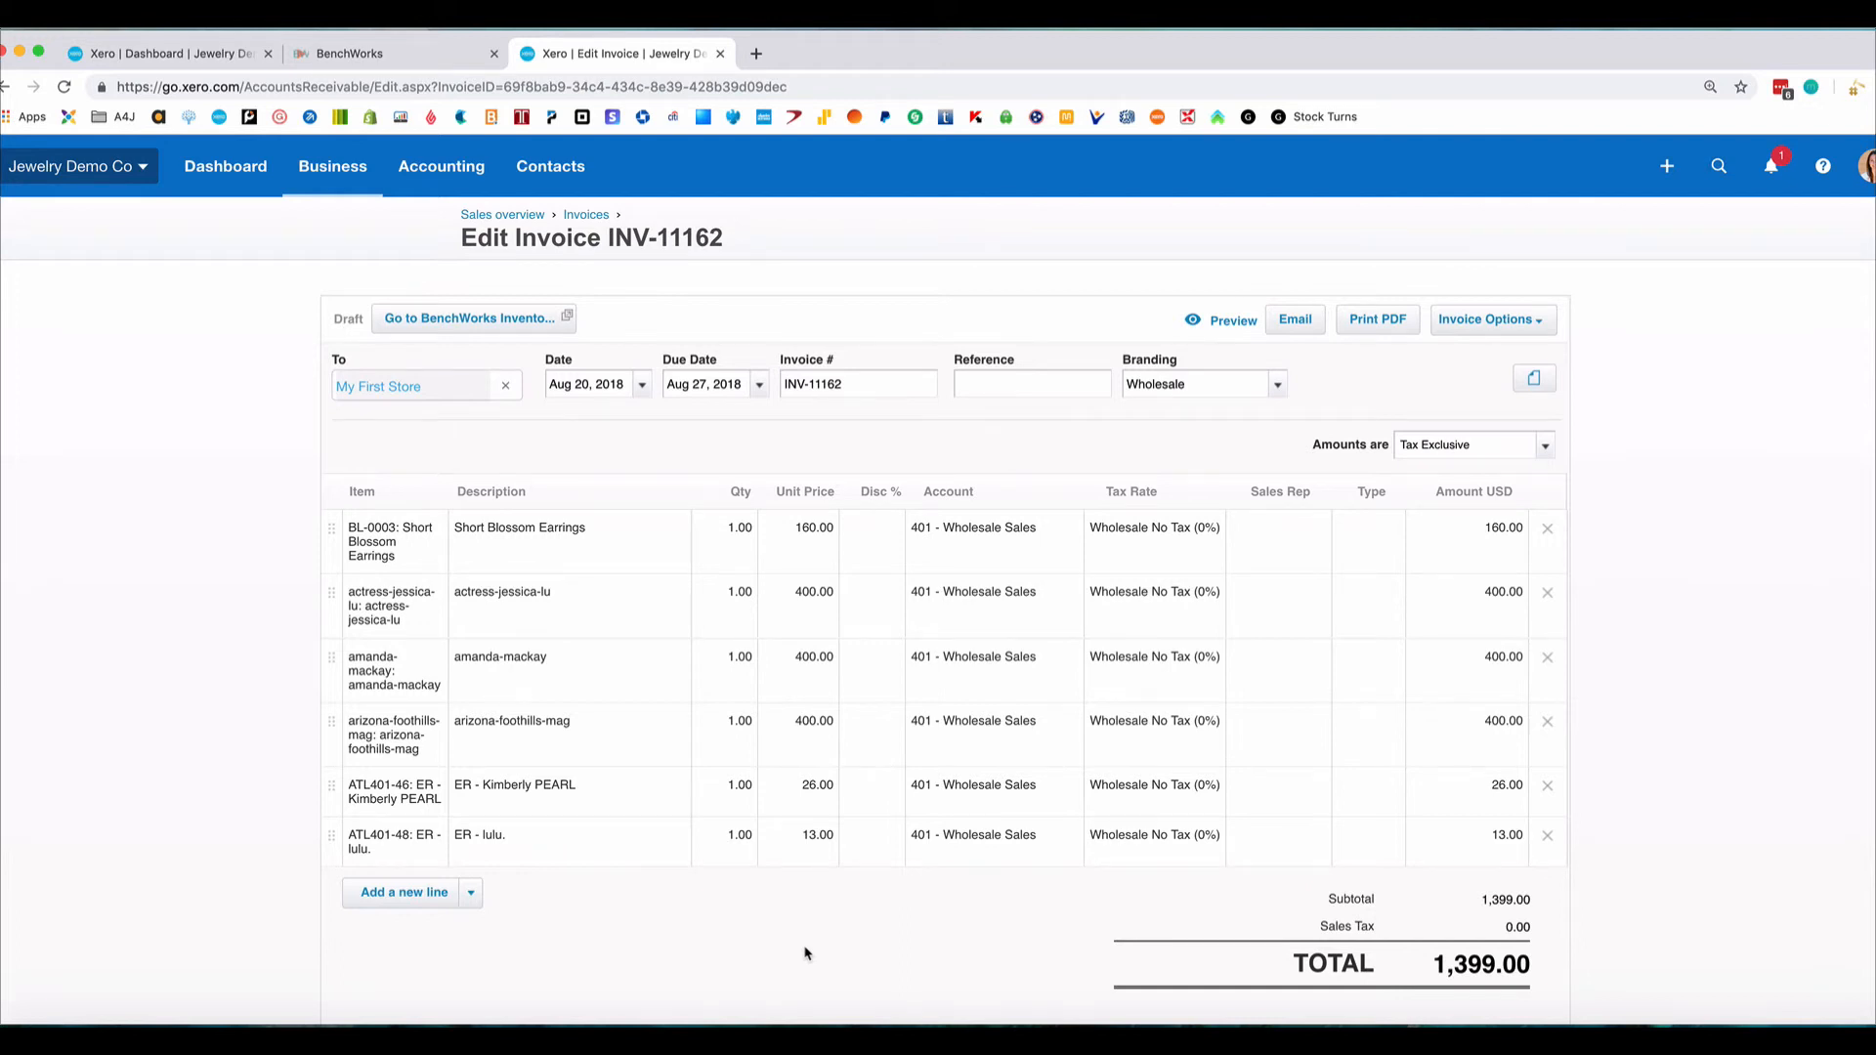
pyautogui.scroll(-1, 806, 953)
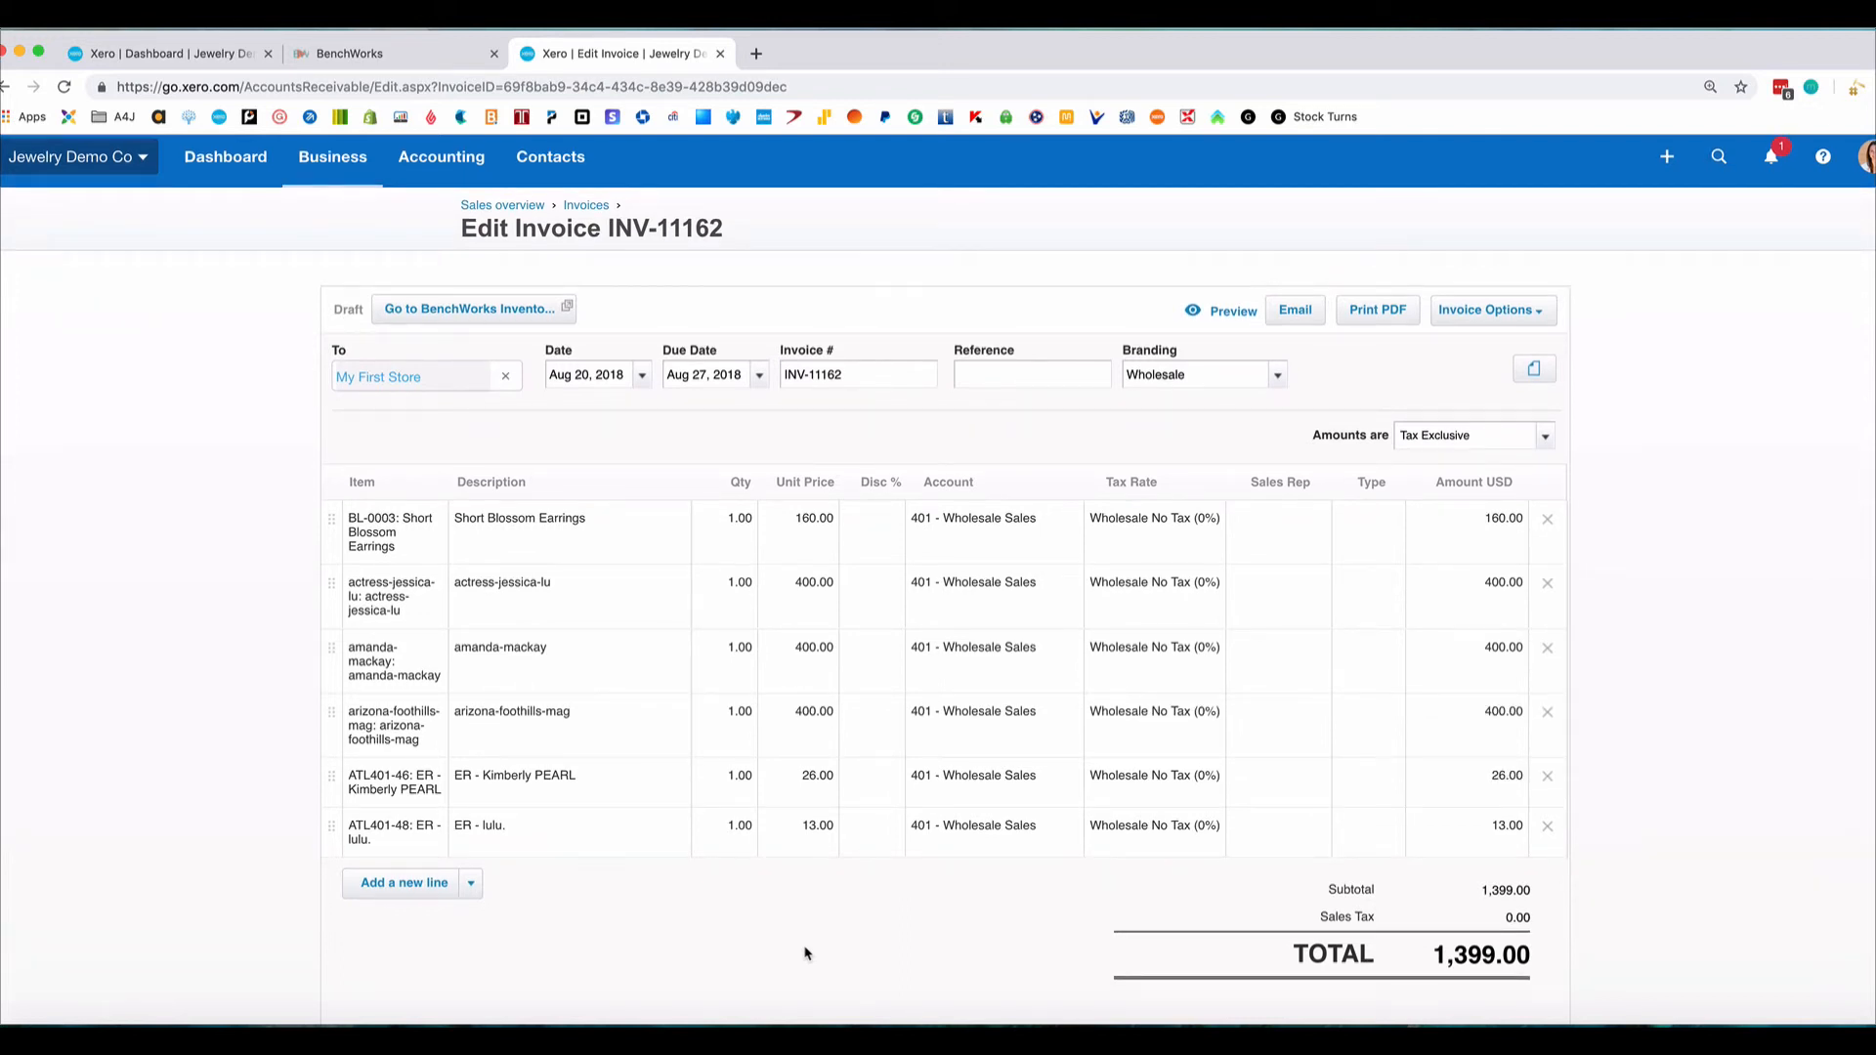
pyautogui.click(478, 310)
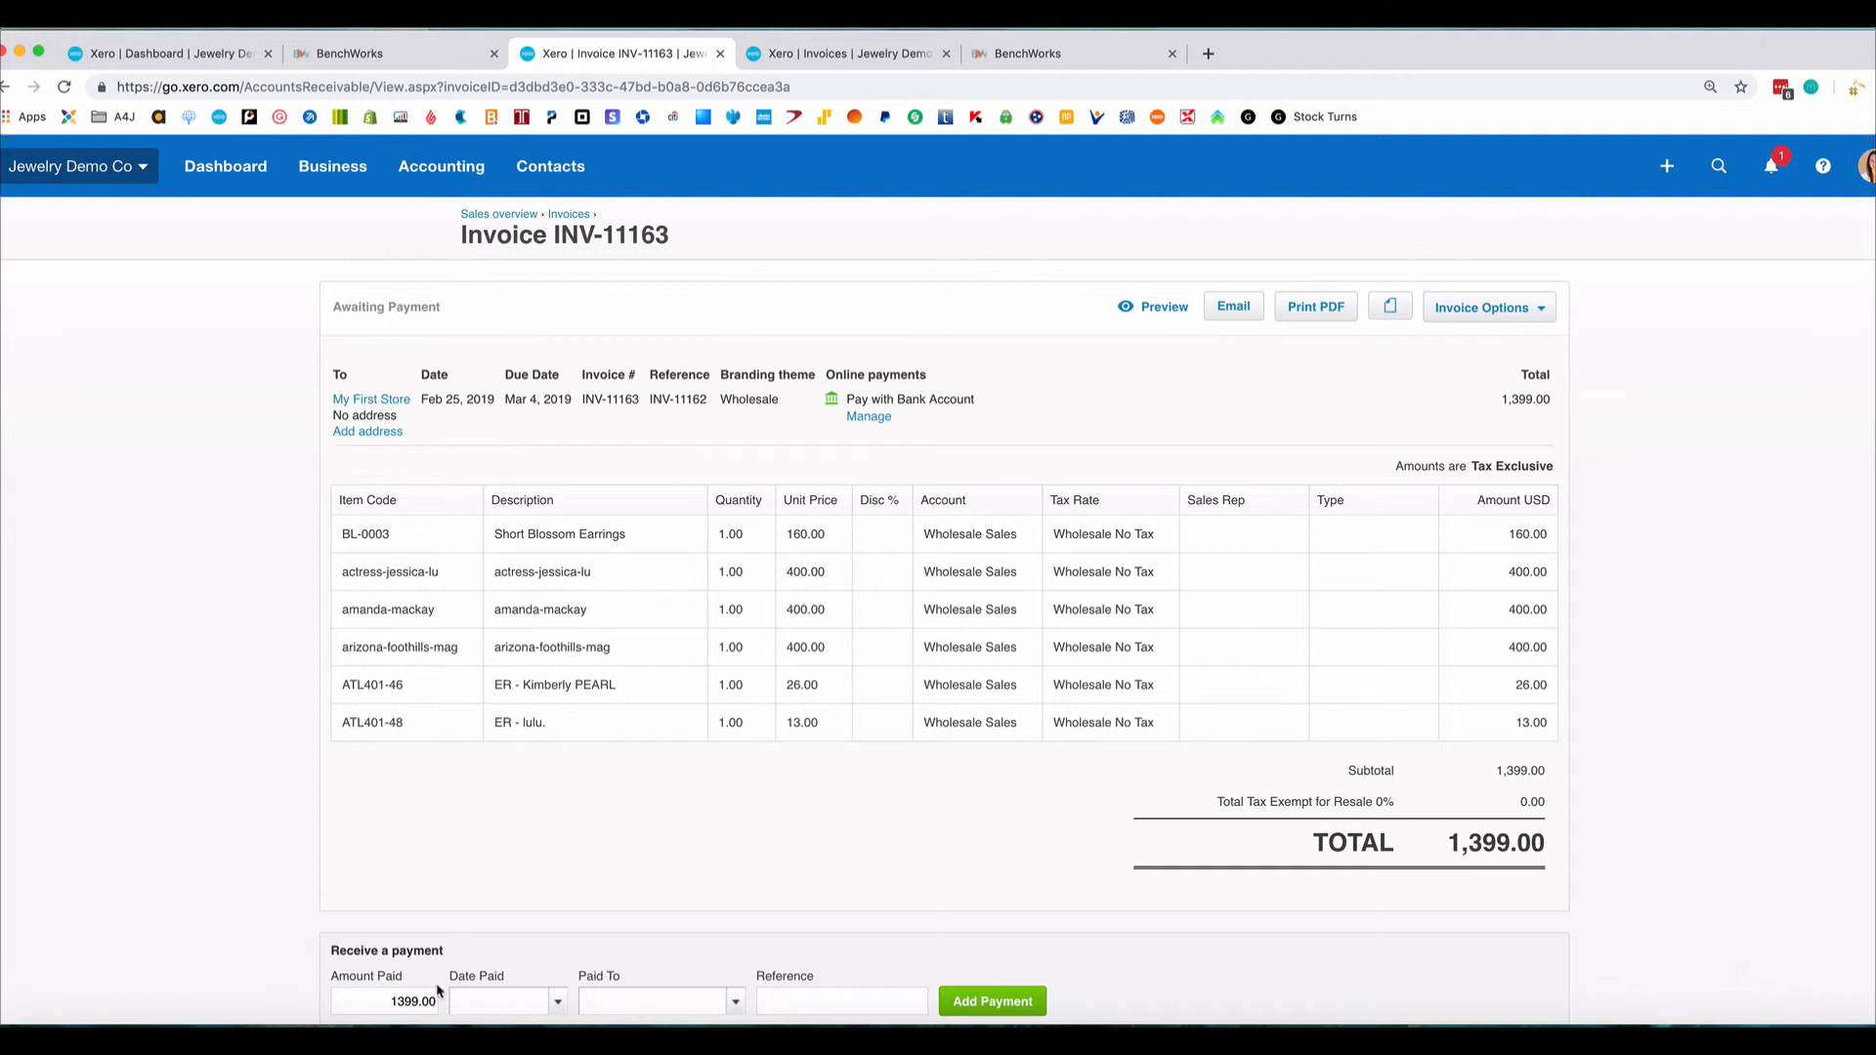
# Examine the file attachment and email options of the invoice awaiting payment, cancelling without sending it.
pyautogui.click(1392, 309)
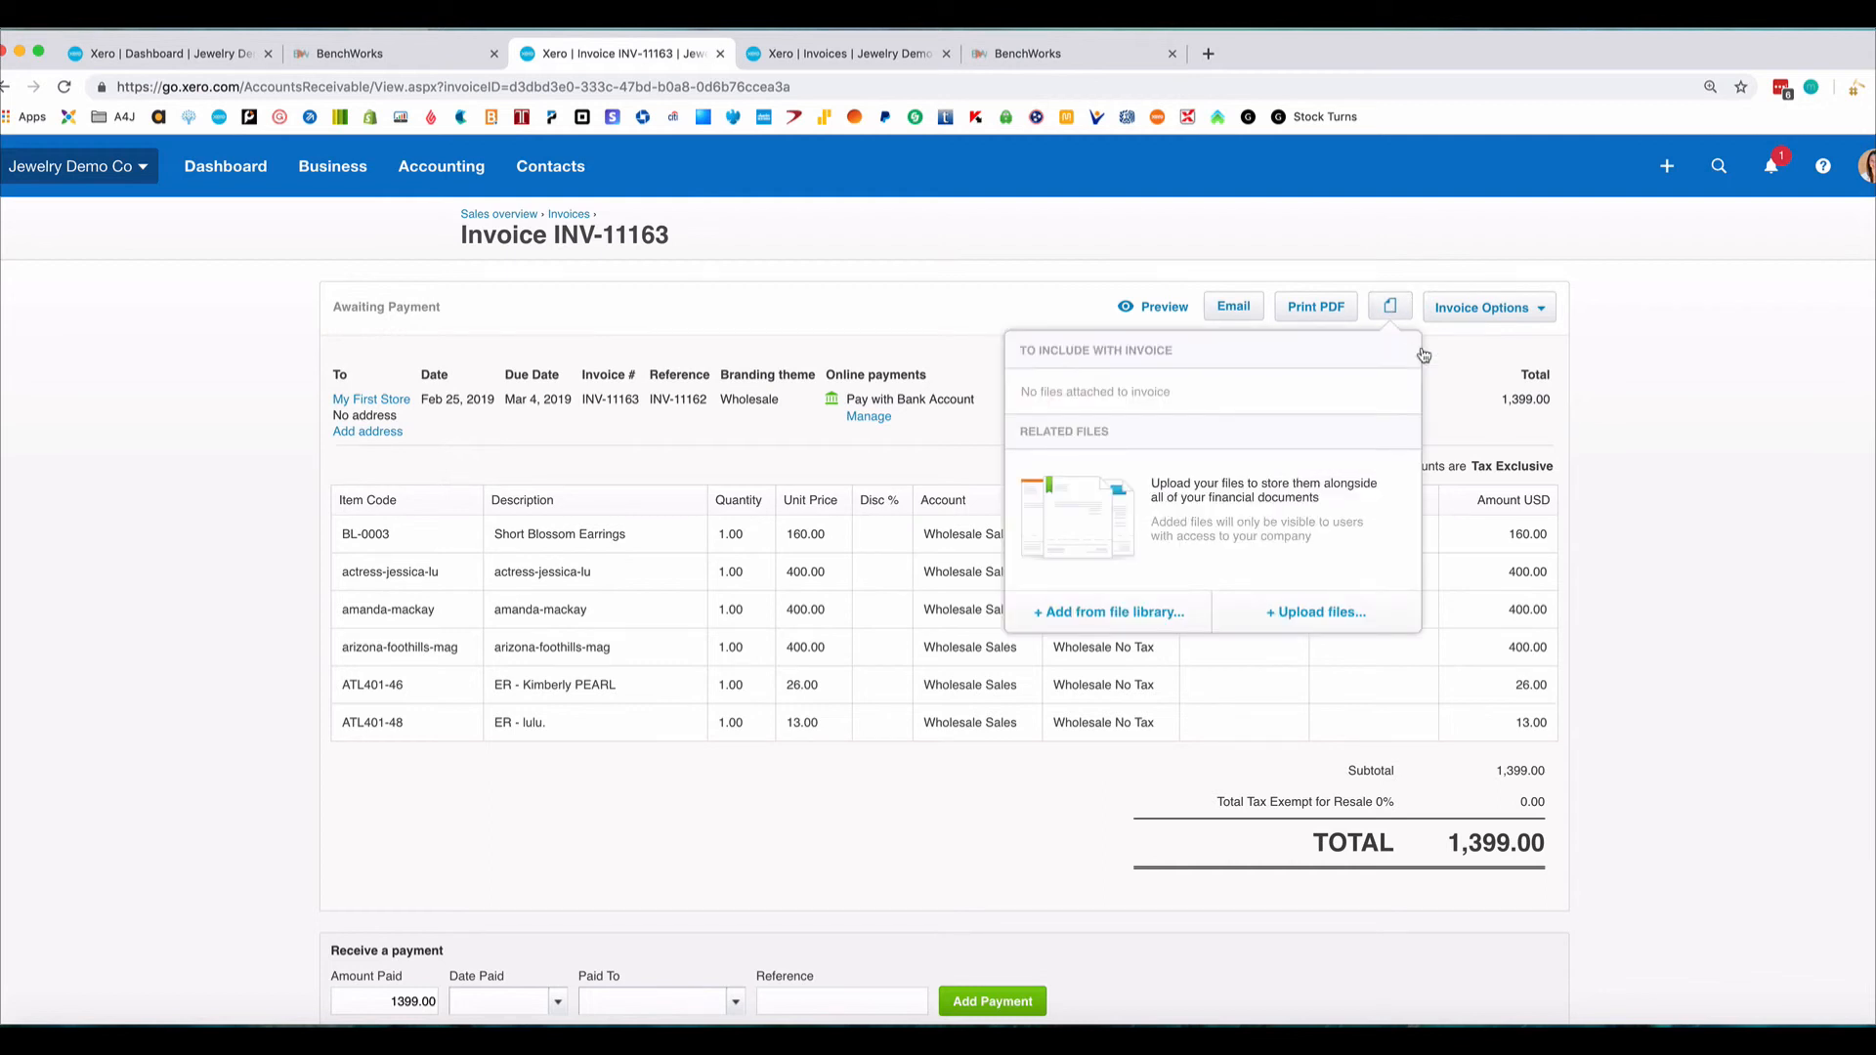
pyautogui.click(1221, 309)
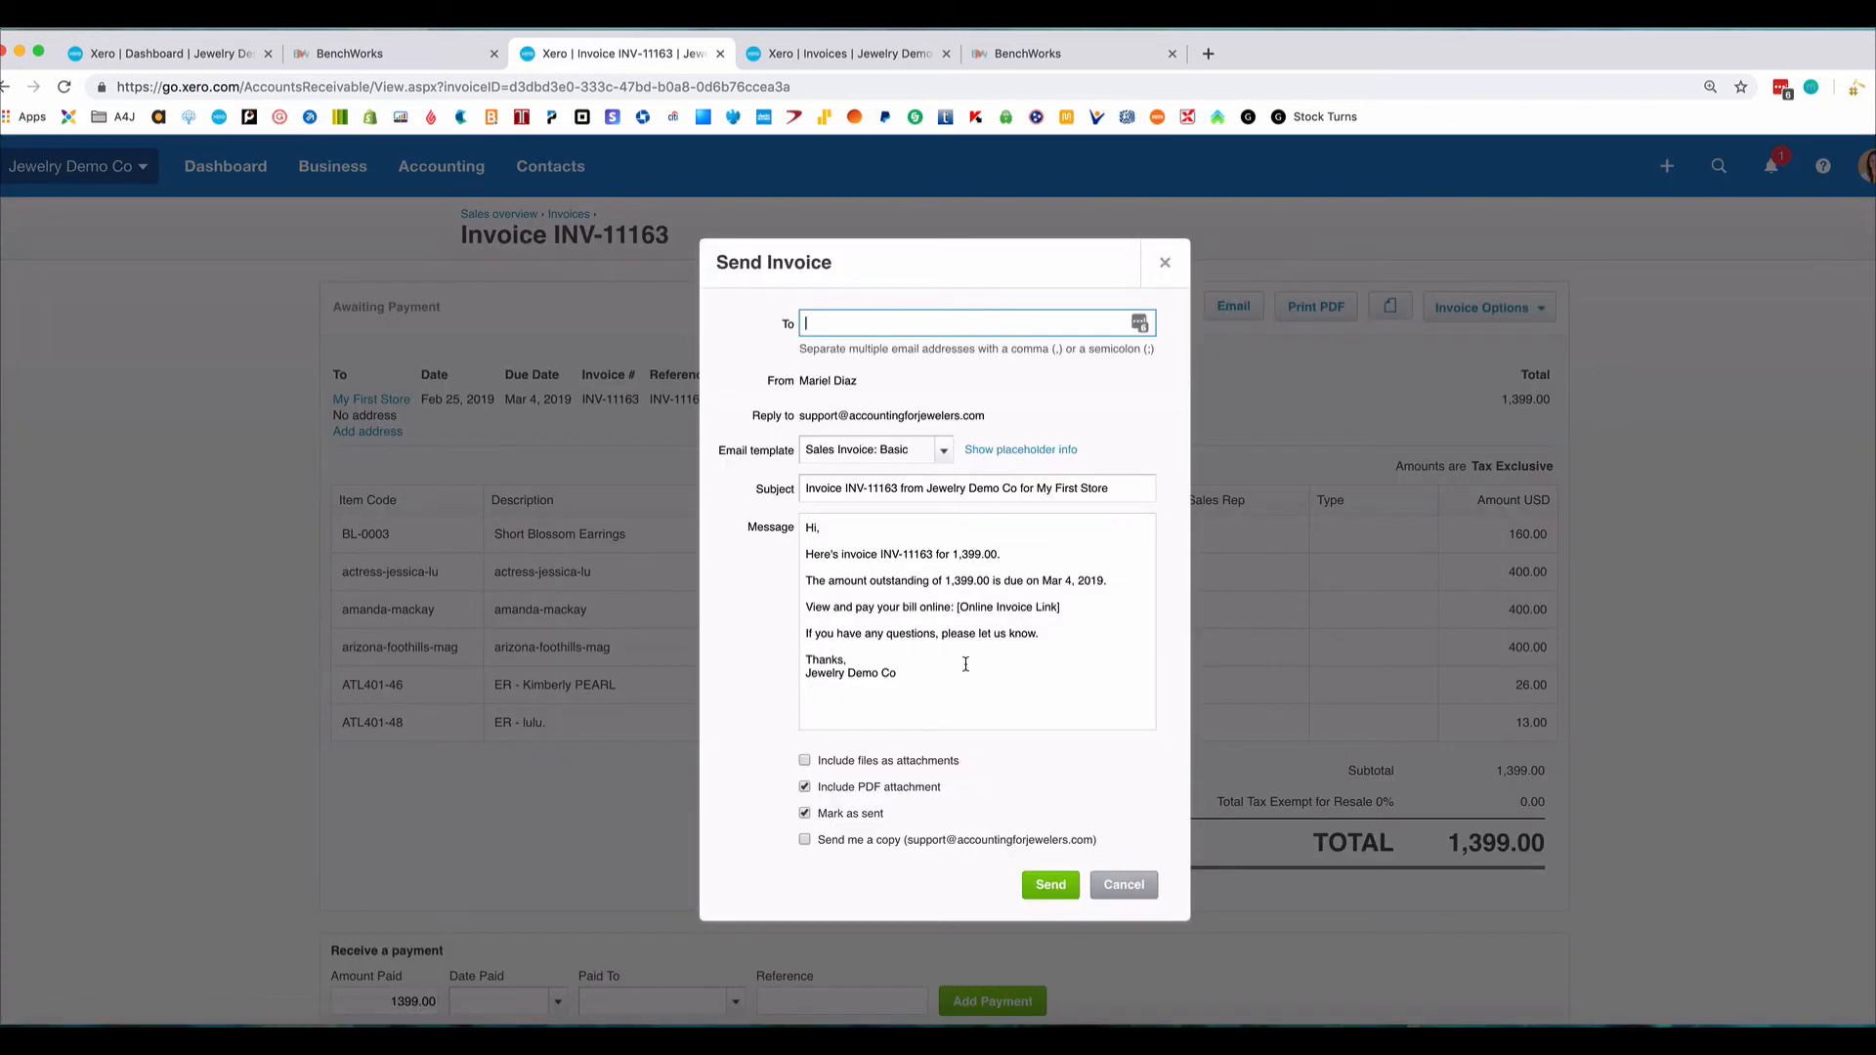
pyautogui.click(1123, 885)
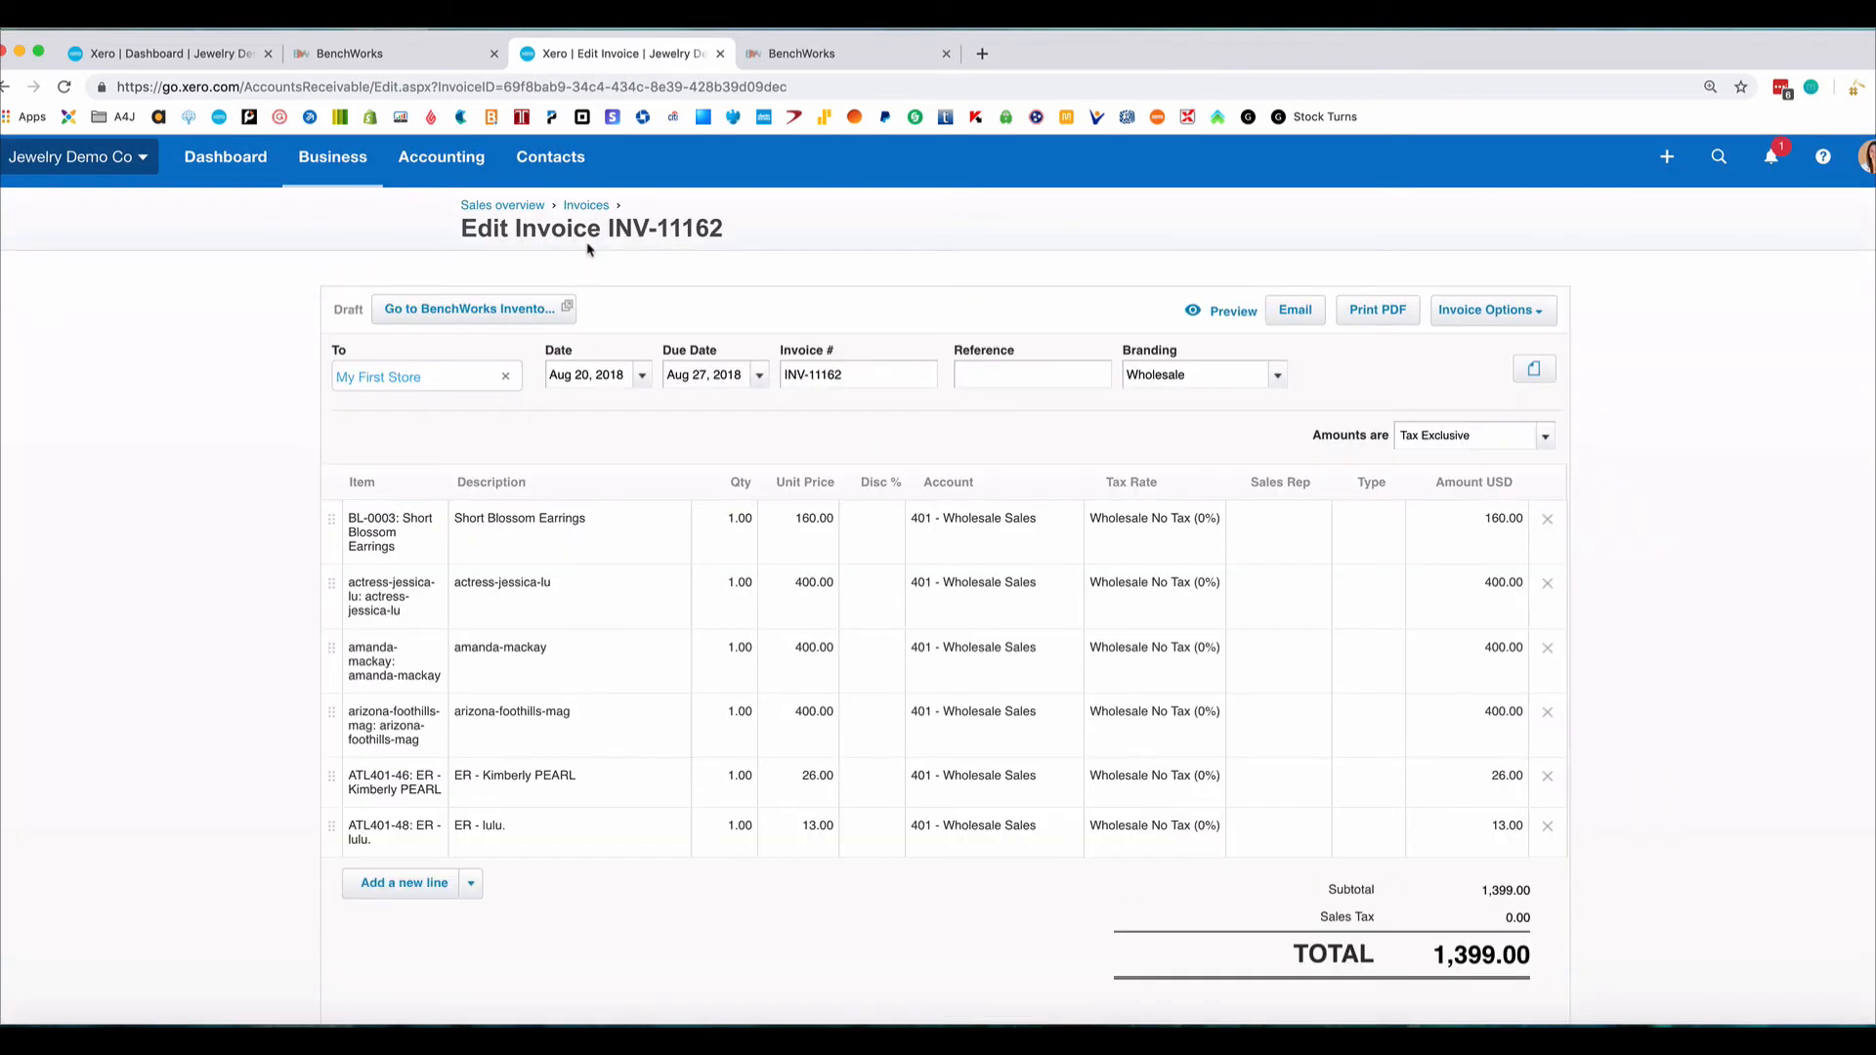
# Leave the draft invoice for another page in Xero's Business section.
pyautogui.click(330, 170)
pyautogui.click(313, 369)
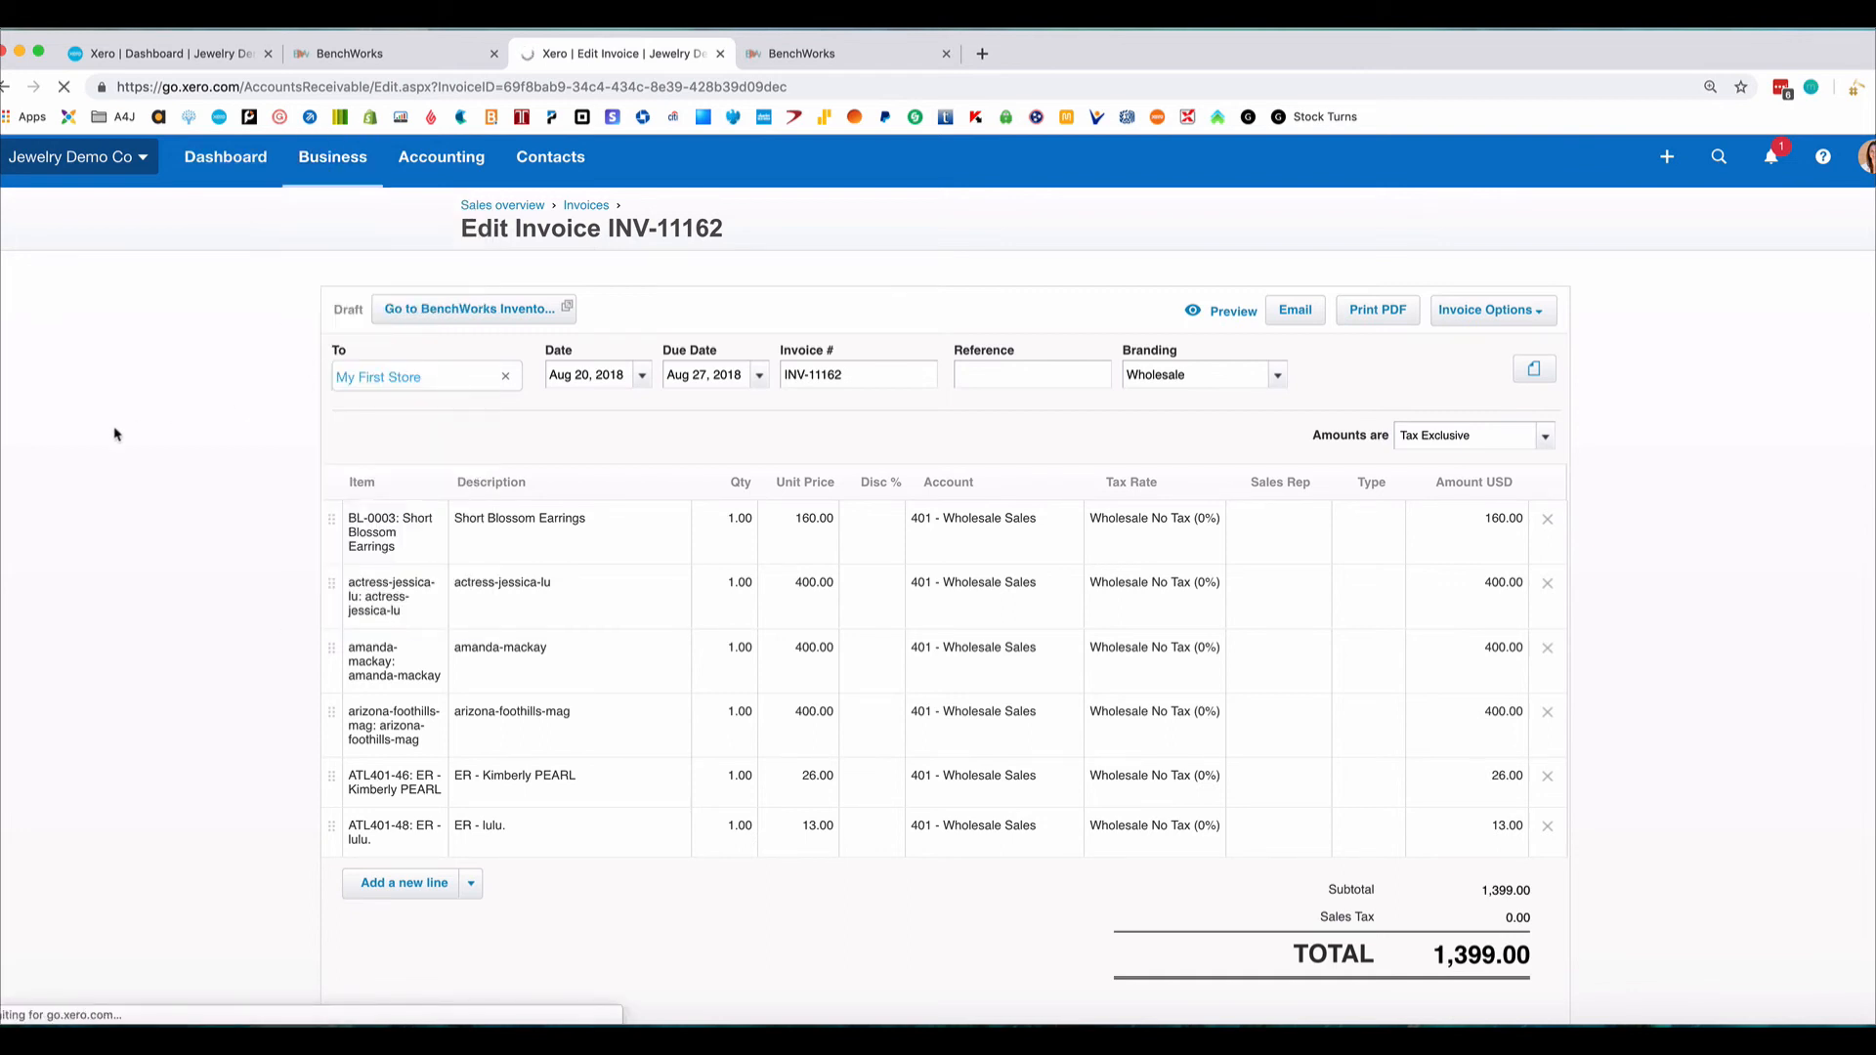